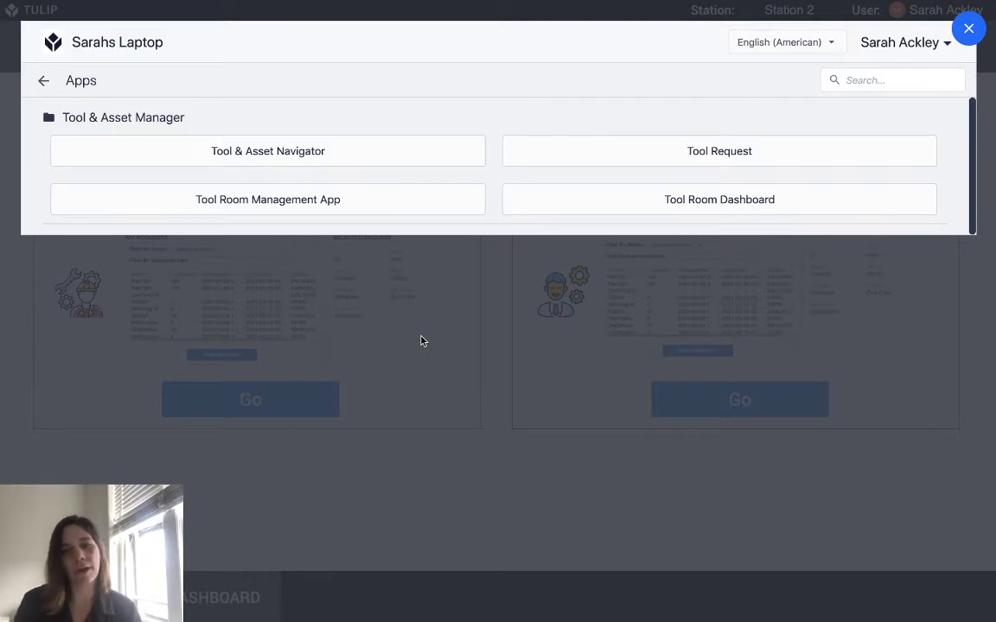
# Start the Tool & Asset Navigator app and open its Submit Requests area.
pyautogui.click(292, 153)
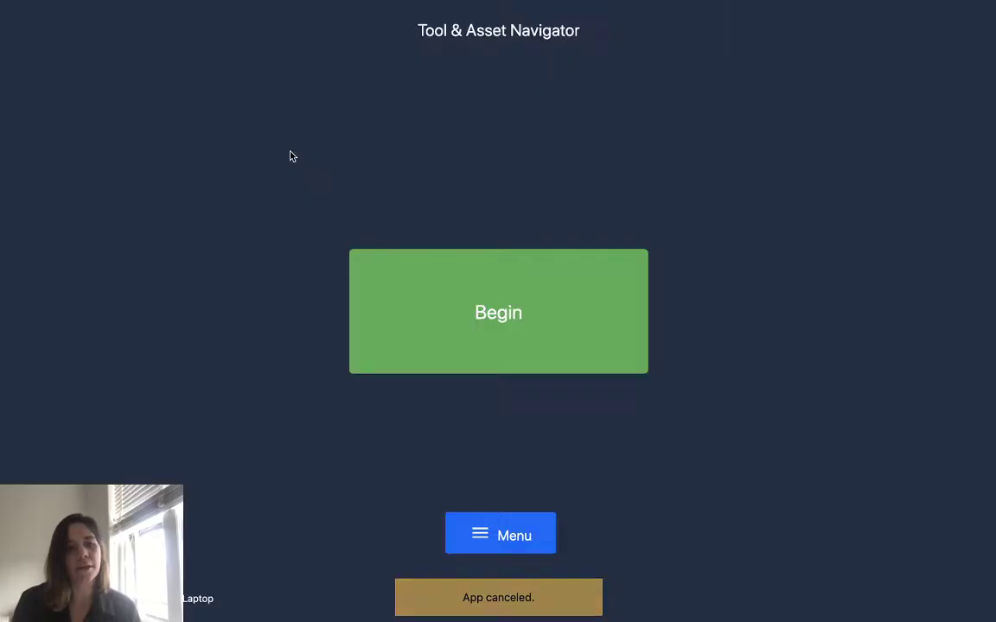
pyautogui.click(447, 280)
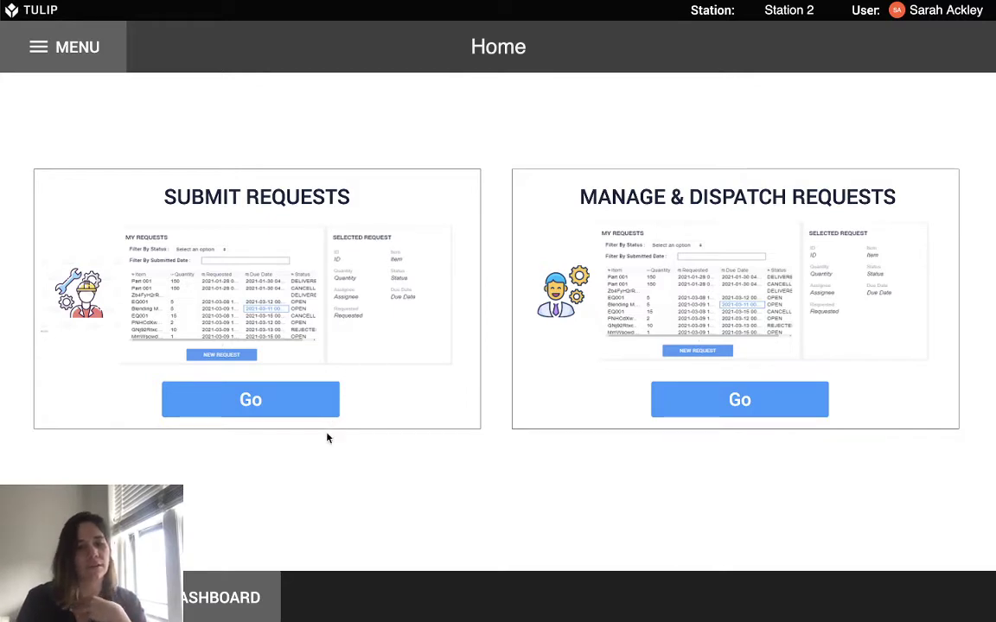
pyautogui.click(276, 407)
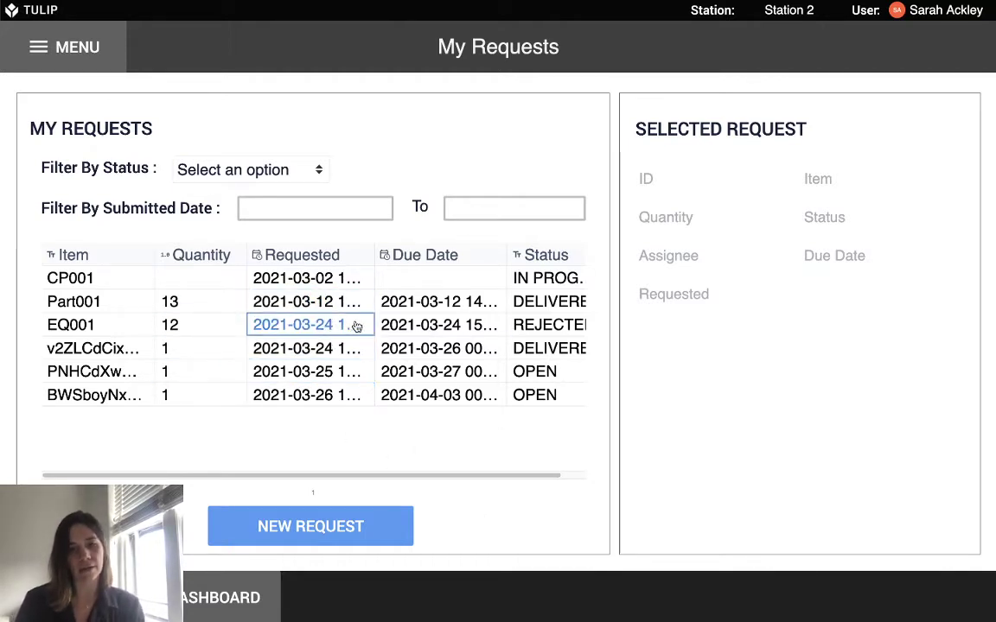
# Filter the submitted requests by OPEN status, and reset the status filter.
pyautogui.click(275, 172)
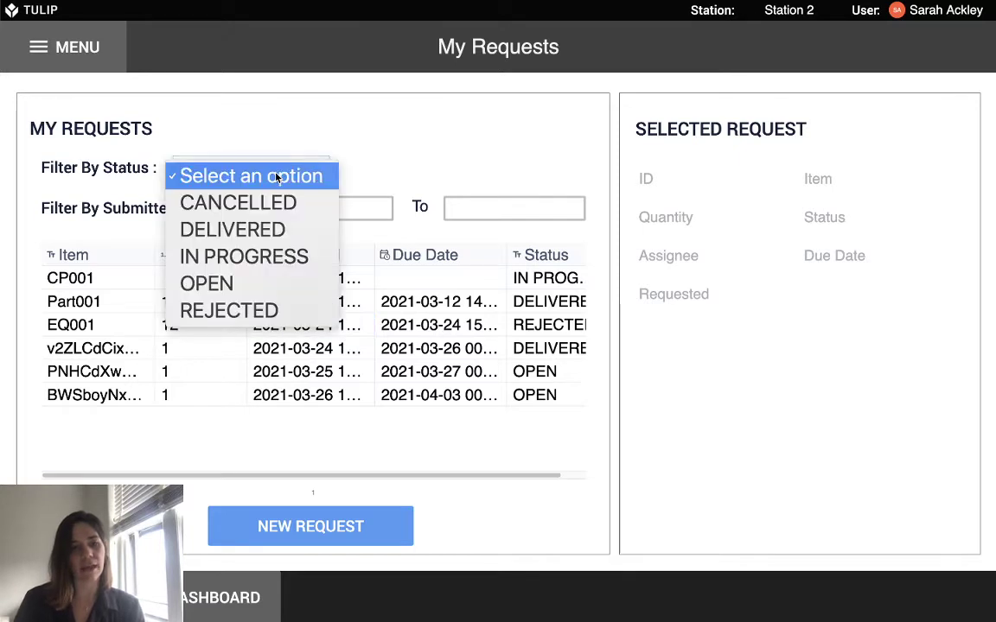
pyautogui.click(284, 283)
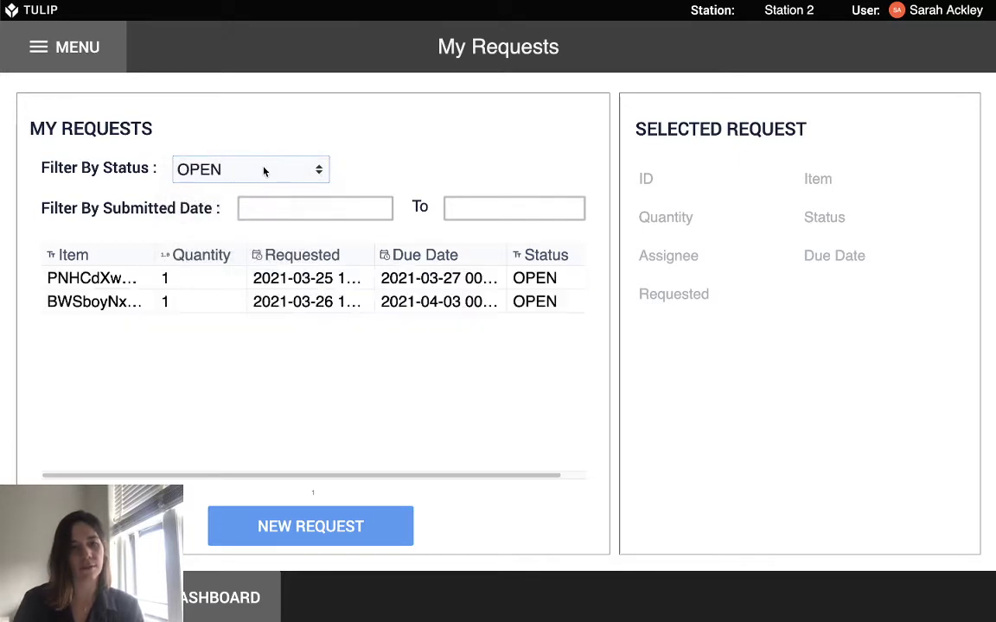
pyautogui.click(264, 169)
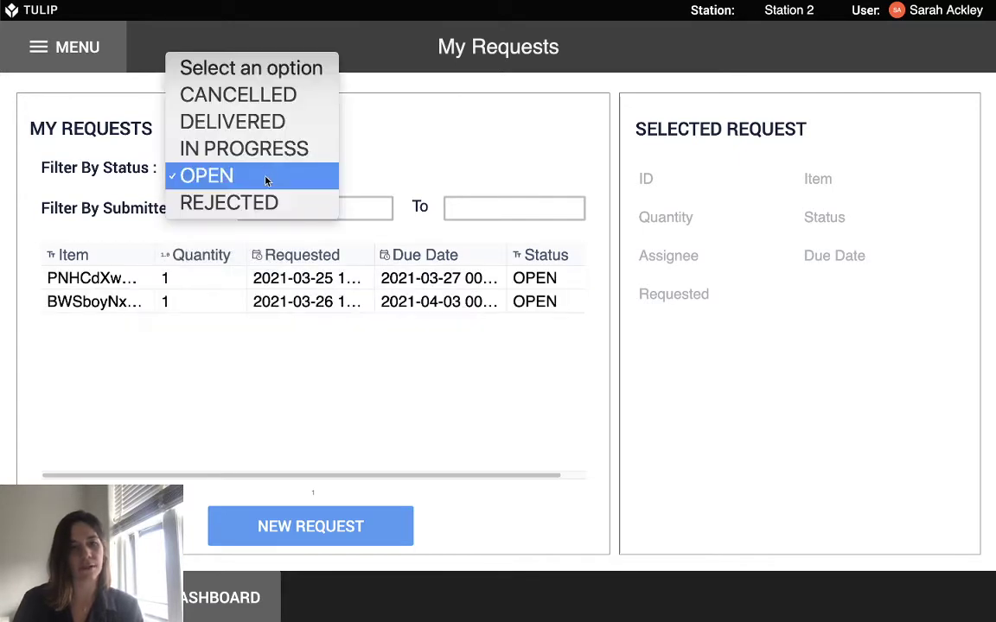
pyautogui.click(266, 67)
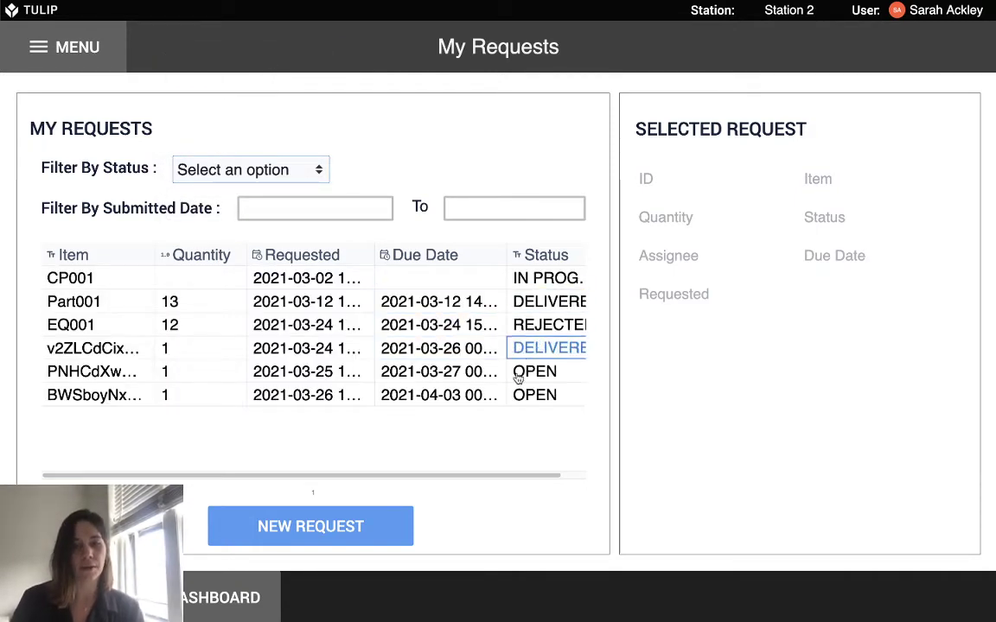
# Create a new asset request for Micrometer 001 with quantity 1 and due date 2021-03-29.
pyautogui.click(338, 536)
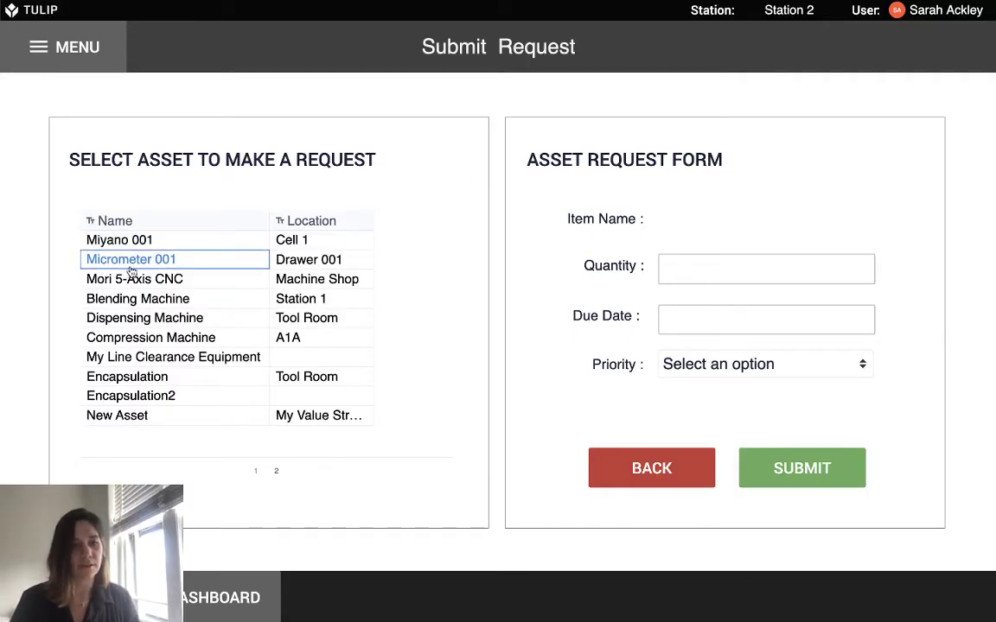
pyautogui.click(134, 256)
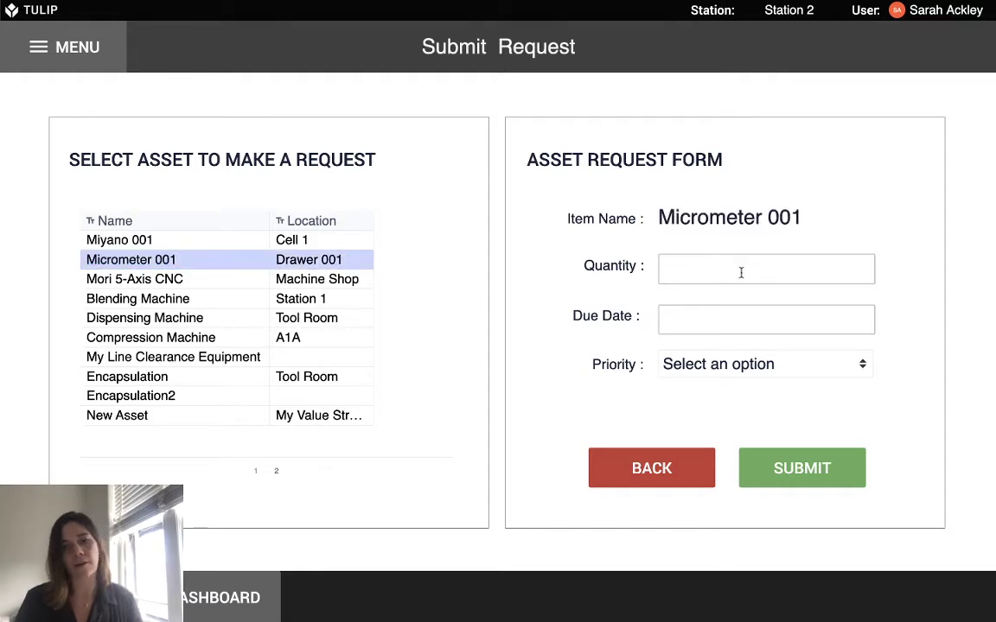
pyautogui.write('1')
pyautogui.click(736, 312)
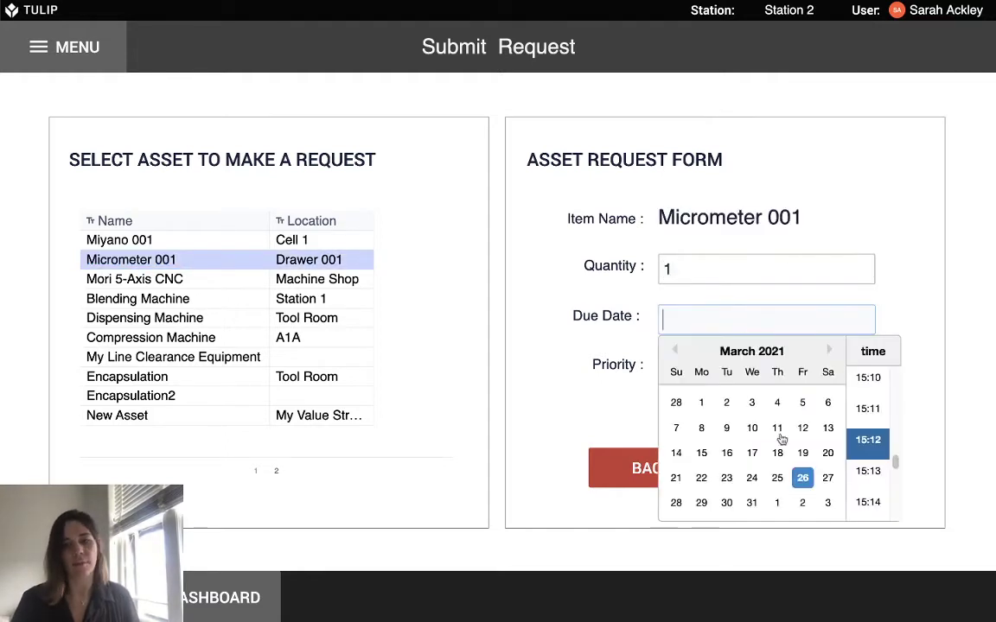
pyautogui.scroll(-2, 849, 509)
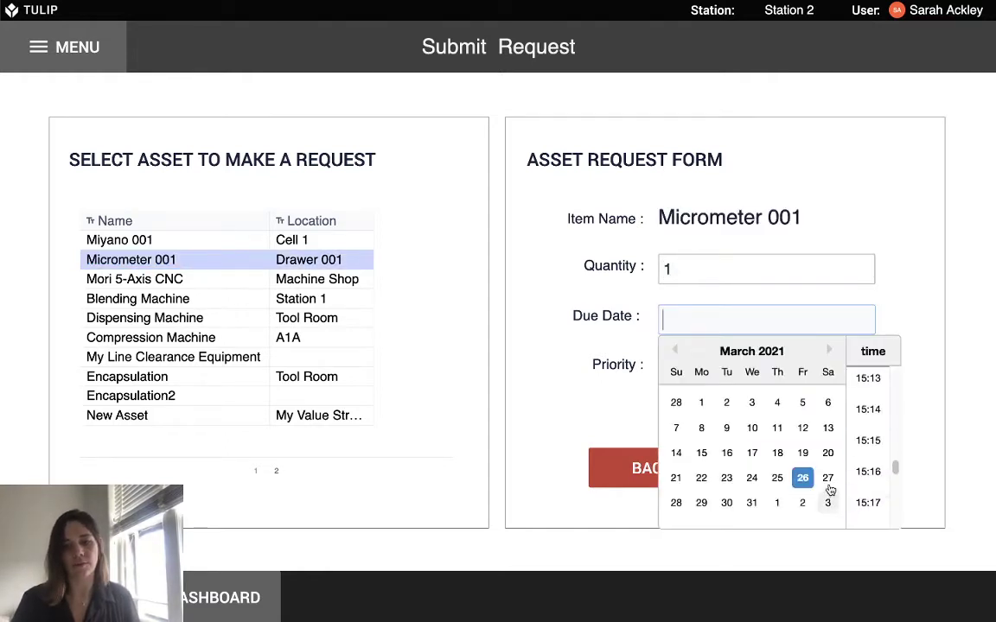
pyautogui.click(703, 504)
pyautogui.click(576, 402)
# Set the Micrometer 001 request's priority to HIGH and submit it.
pyautogui.click(731, 367)
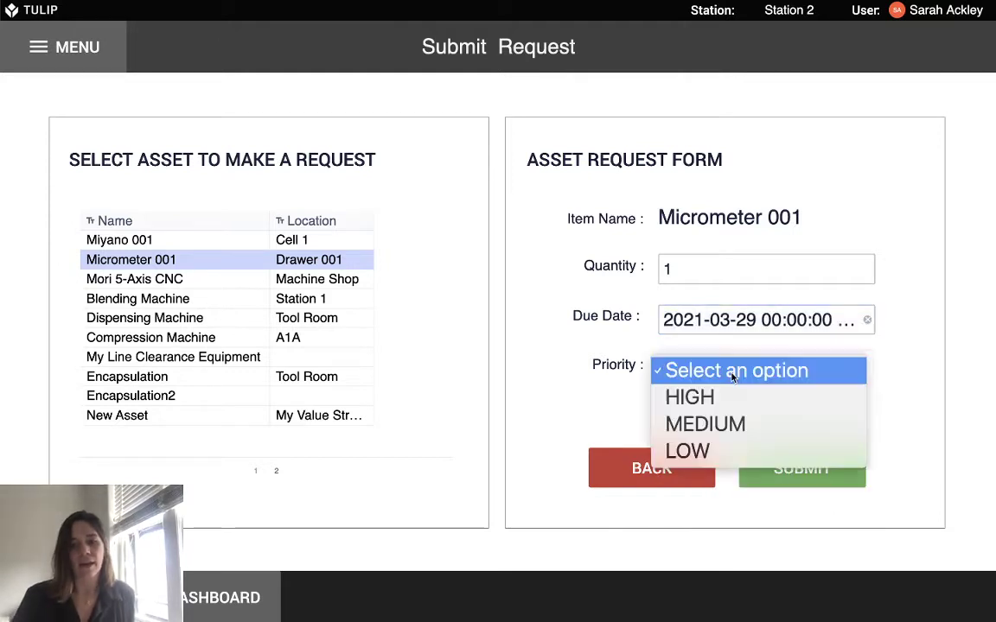
pyautogui.click(724, 400)
pyautogui.click(799, 477)
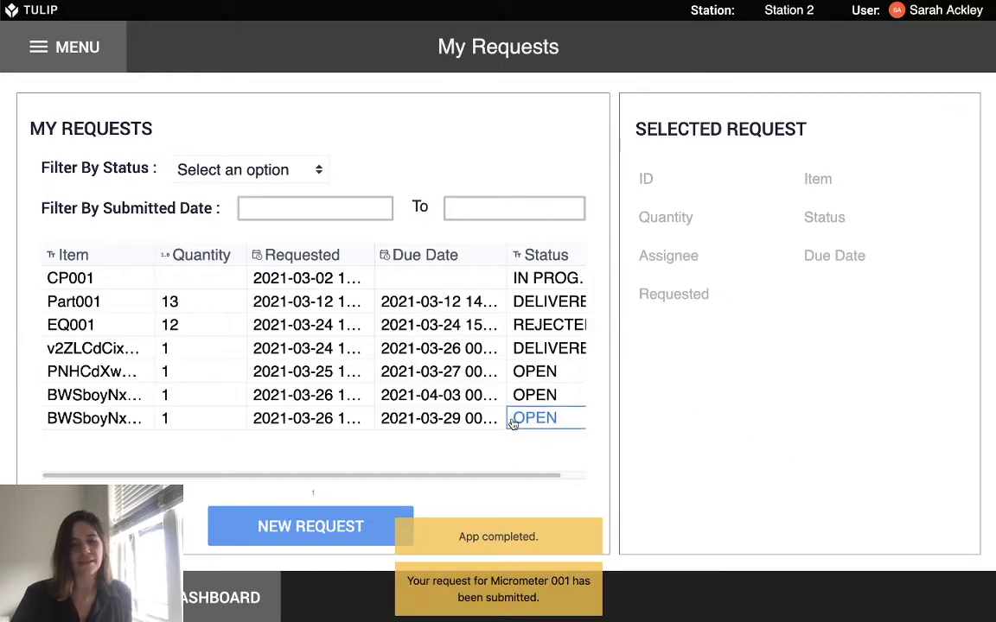
# Cancel the newly submitted request due 2021-03-29.
pyautogui.click(436, 419)
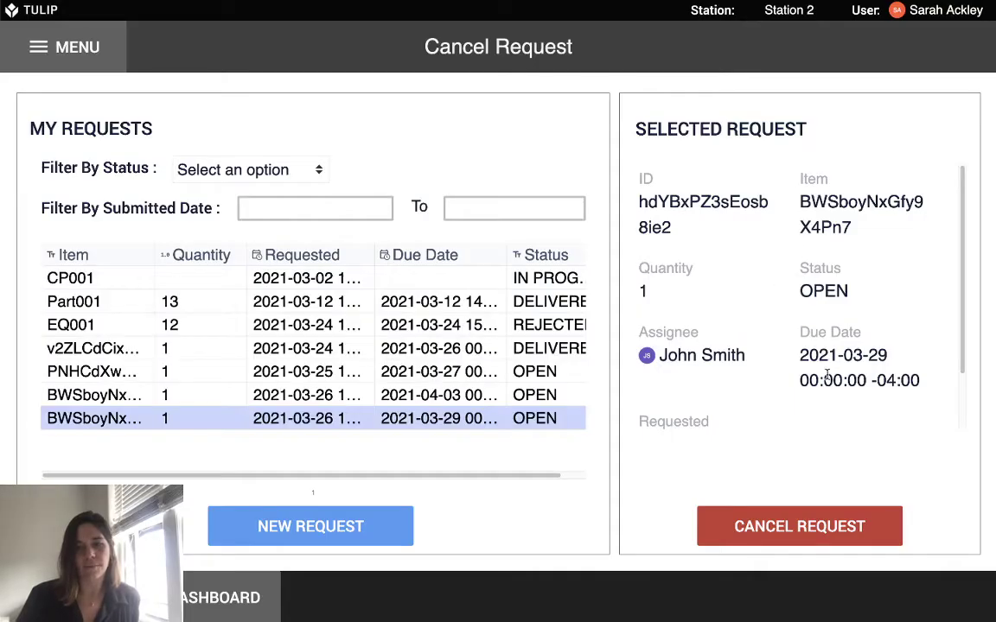
pyautogui.click(806, 529)
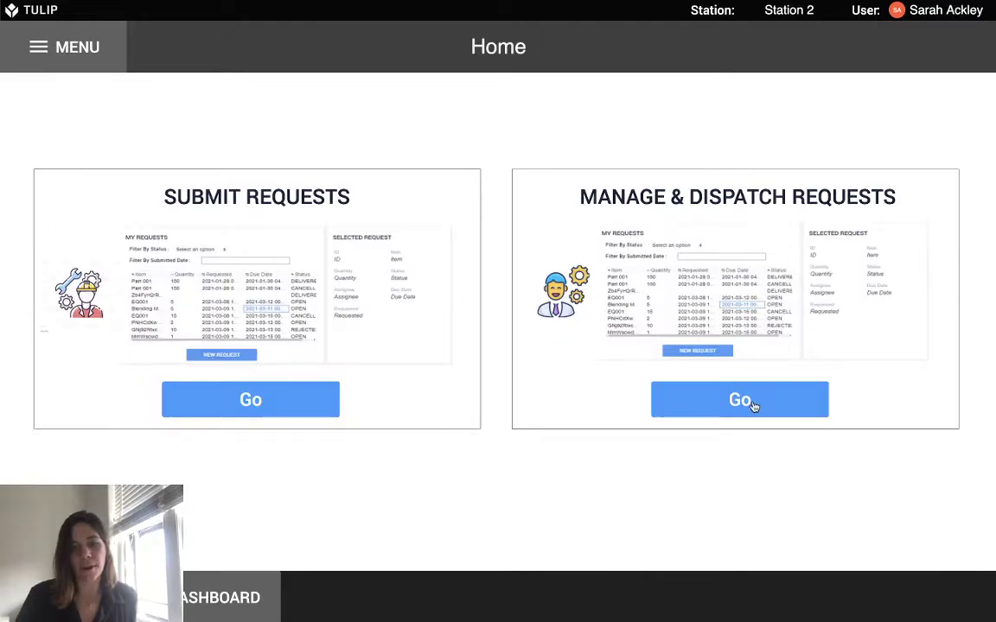
# Open Manage & Dispatch Requests, filter by CANCELLED status, and display the cancelled request's details.
pyautogui.click(748, 402)
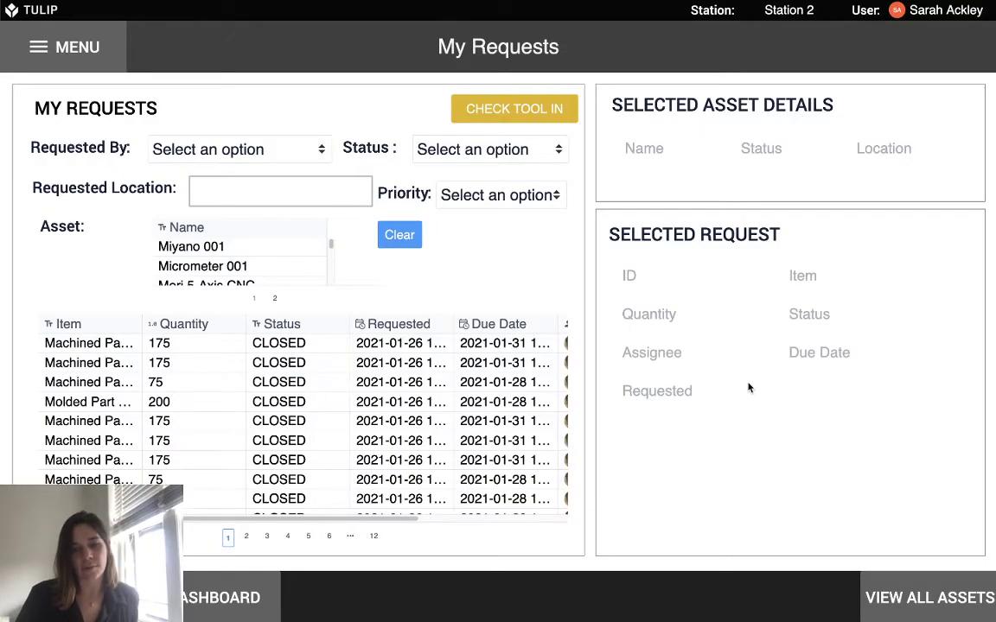
pyautogui.moveTo(389, 521); pyautogui.dragTo(556, 529)
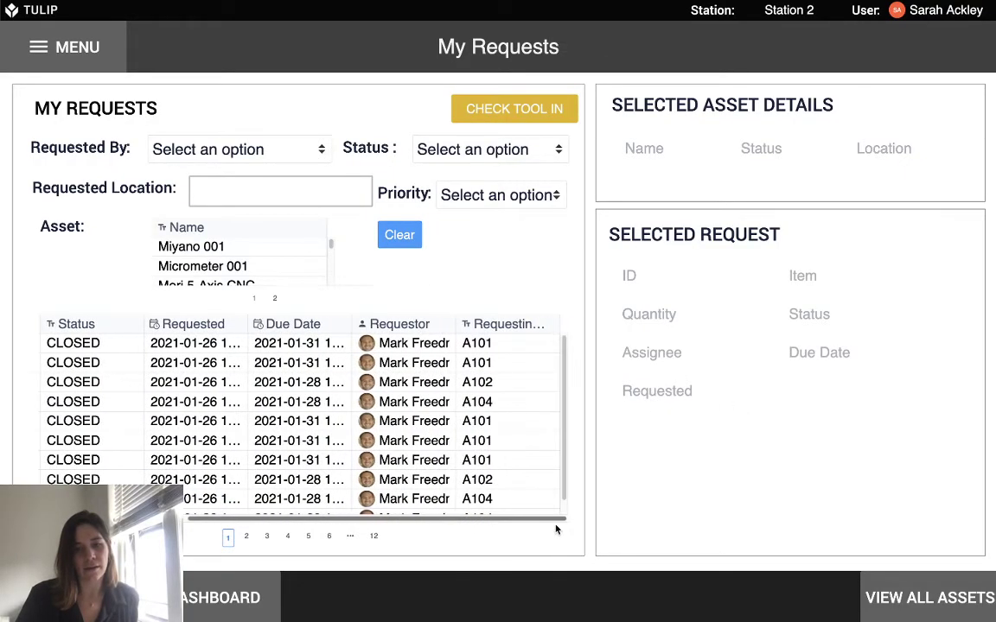
pyautogui.click(447, 153)
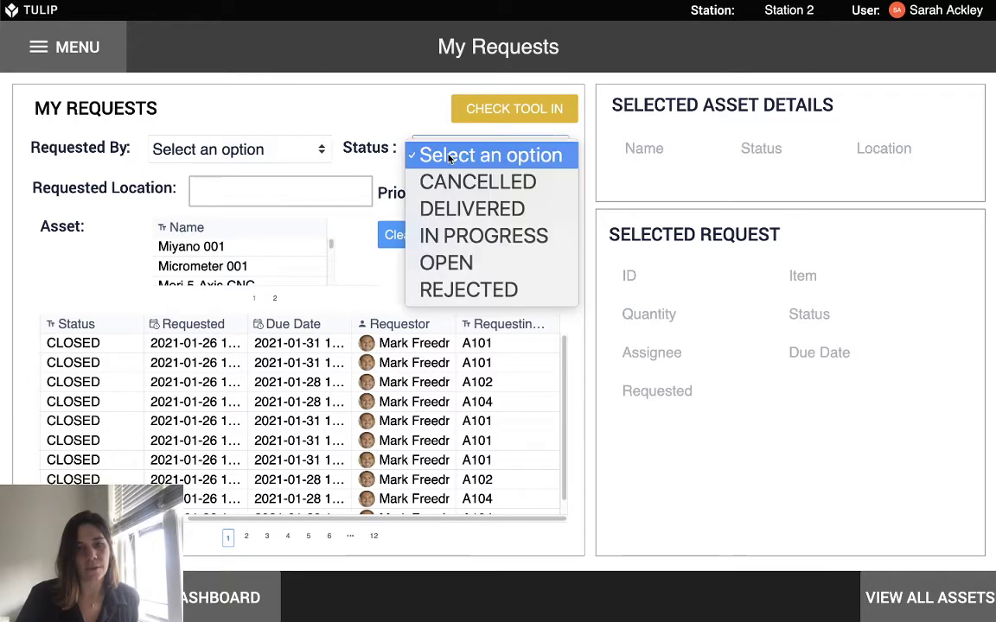
pyautogui.click(471, 180)
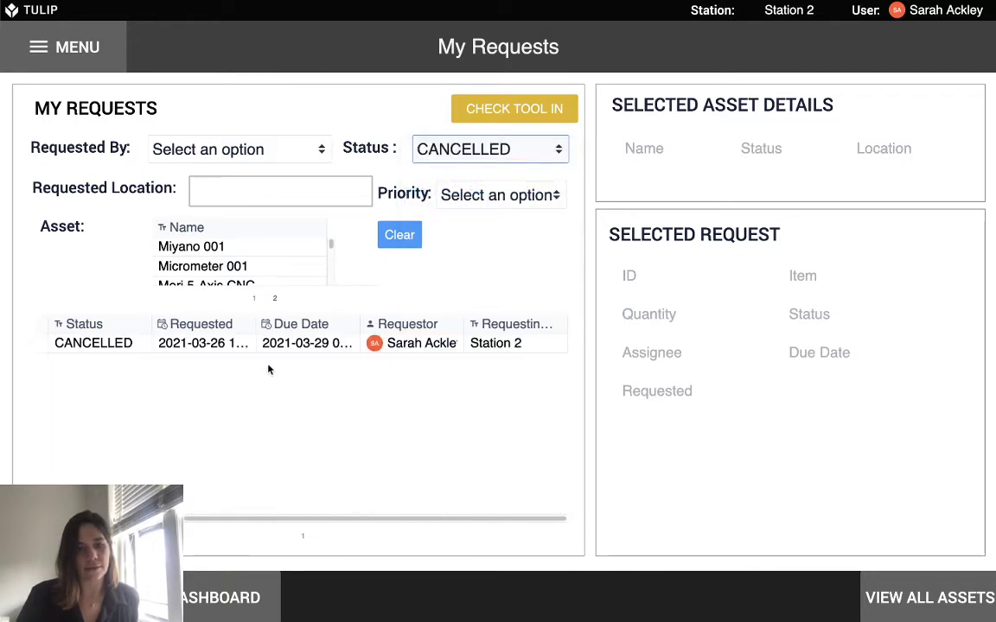
pyautogui.click(297, 344)
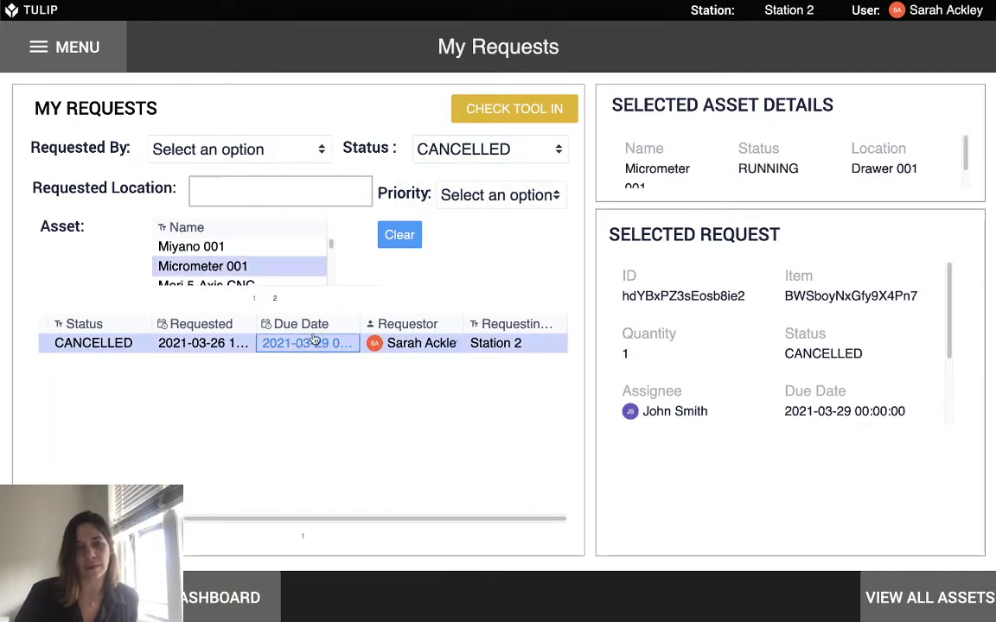
# Filter the requests by OPEN status and review all their columns, from item and quantity to requestor and requesting location.
pyautogui.click(418, 145)
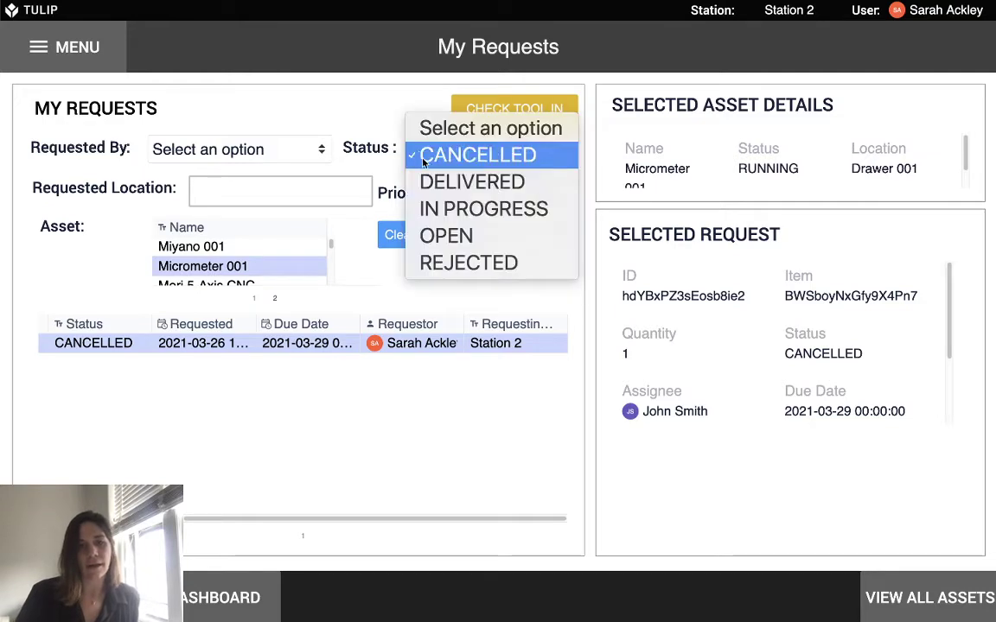
pyautogui.click(436, 236)
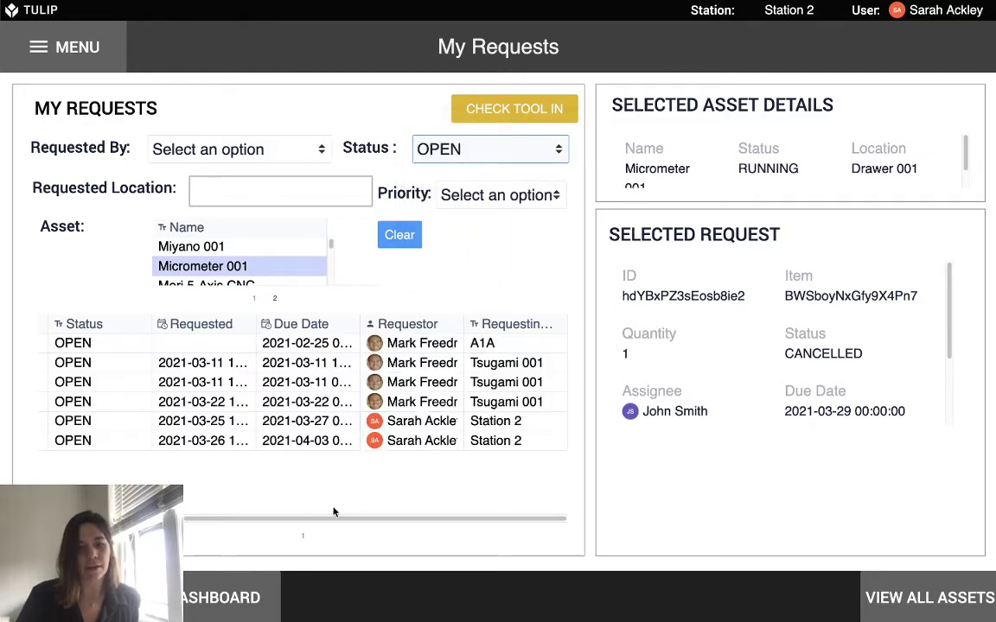
pyautogui.moveTo(322, 520); pyautogui.dragTo(177, 520)
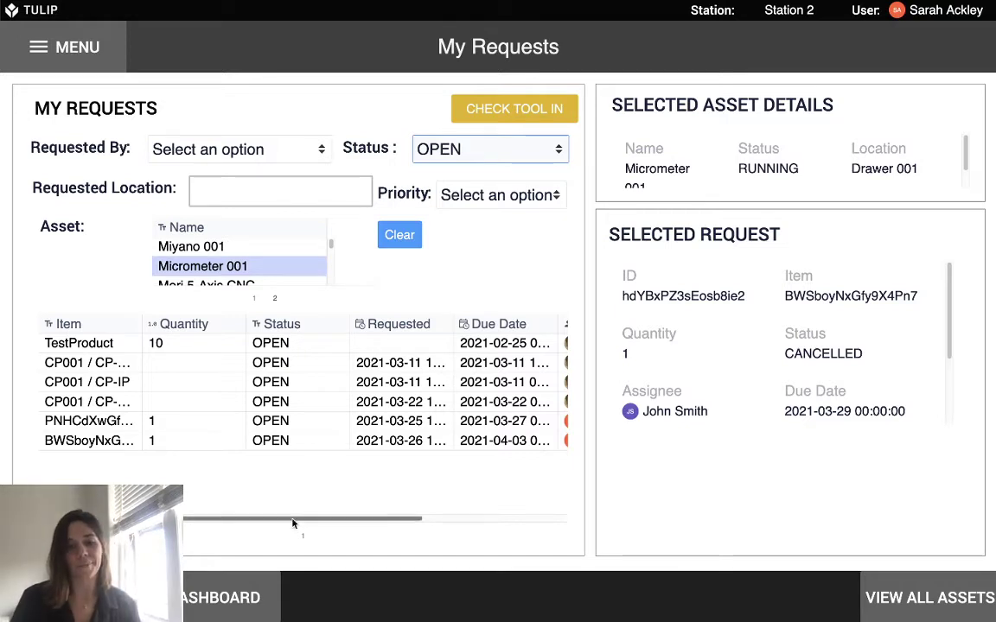
pyautogui.moveTo(295, 524); pyautogui.dragTo(430, 517)
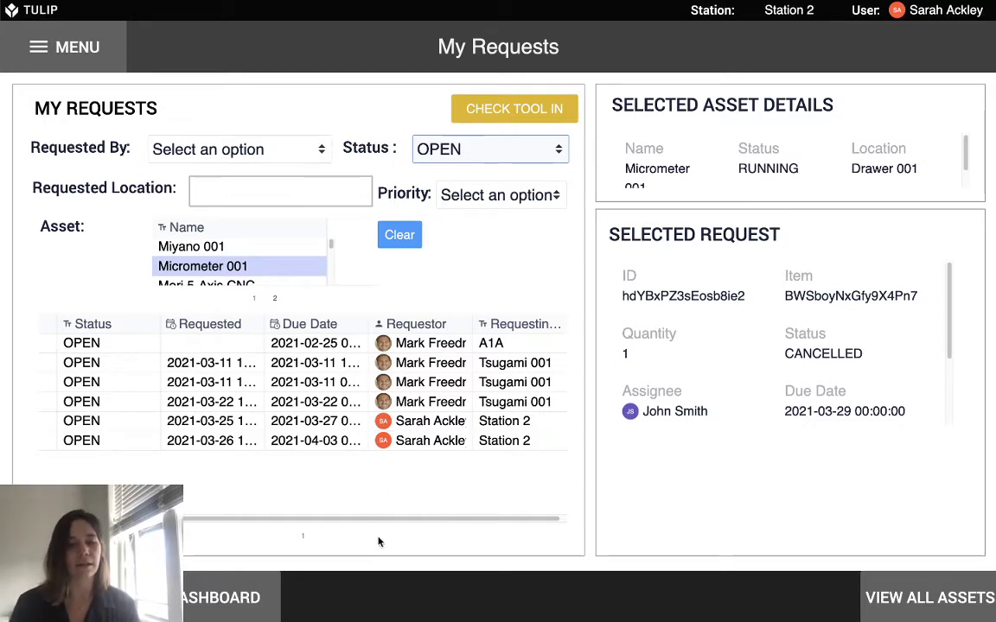
pyautogui.hscroll(-5, 396, 522)
pyautogui.hscroll(5, 389, 505)
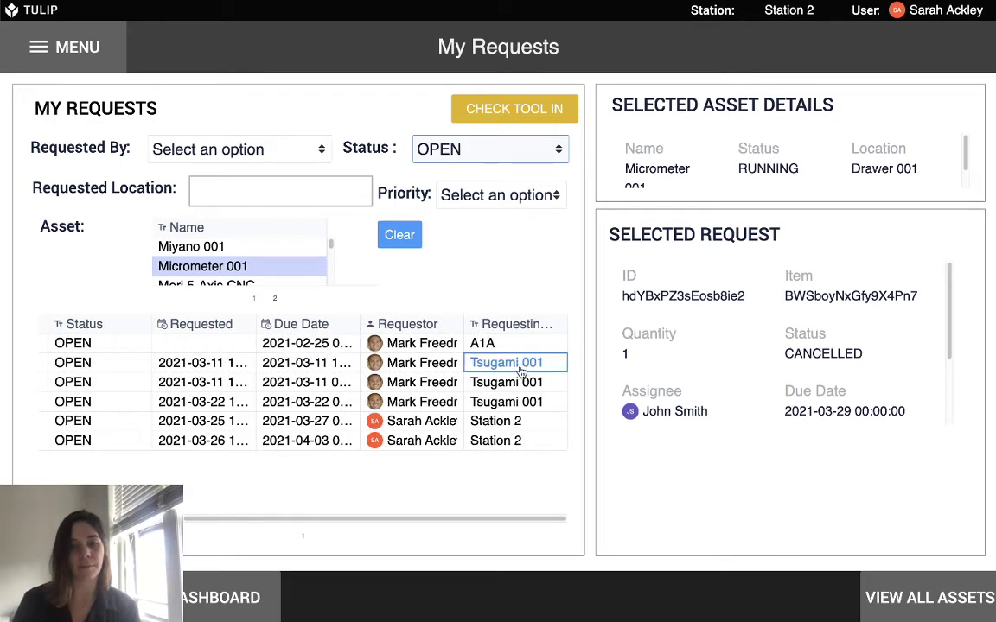
# Filter the open requests by asset, trying Mori 5-Axis CNC first and switching to Micrometer 001.
pyautogui.scroll(-3, 232, 277)
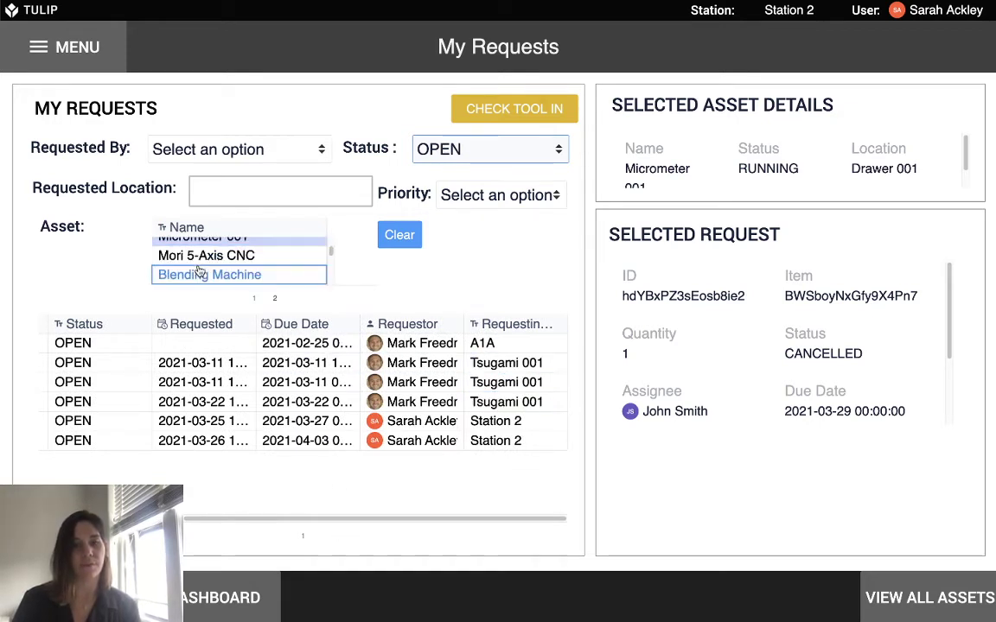
pyautogui.scroll(2, 201, 275)
pyautogui.click(208, 274)
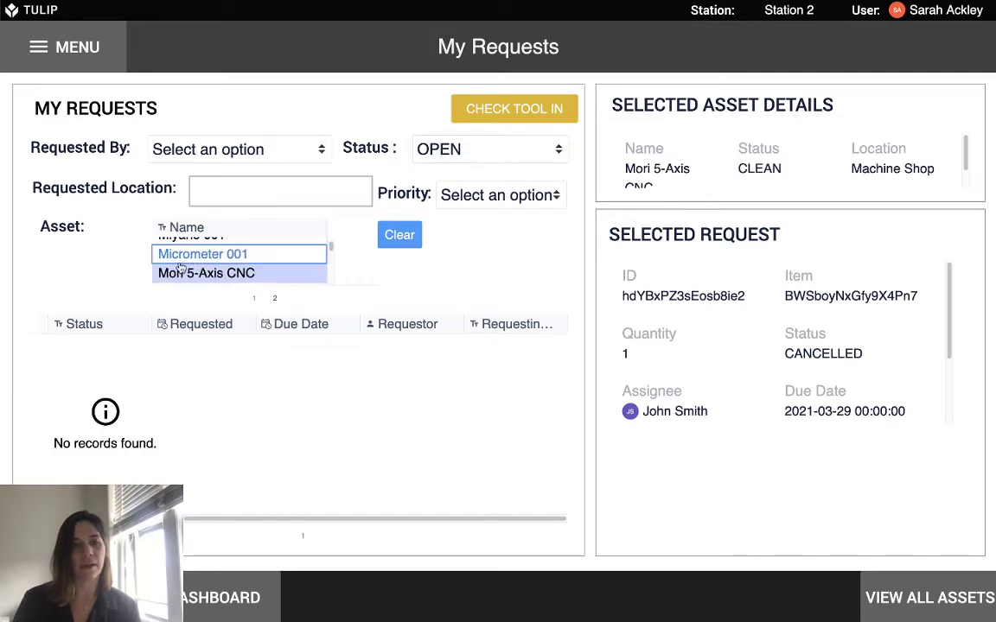
pyautogui.click(207, 255)
# Clear the status filter and limit the Micrometer 001 requests to HIGH priority.
pyautogui.click(484, 149)
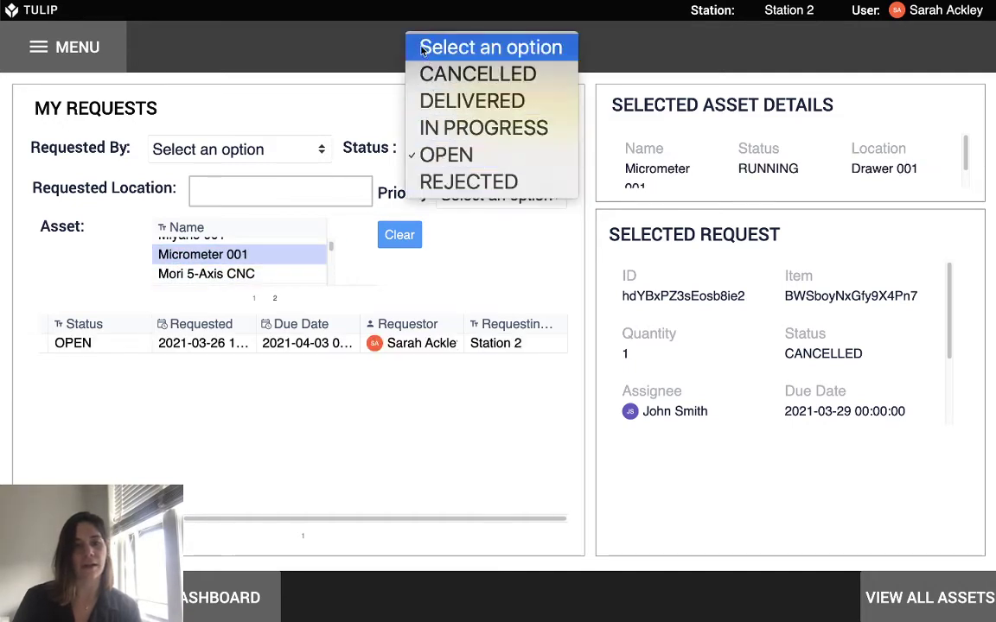
pyautogui.click(489, 44)
pyautogui.scroll(1, 231, 268)
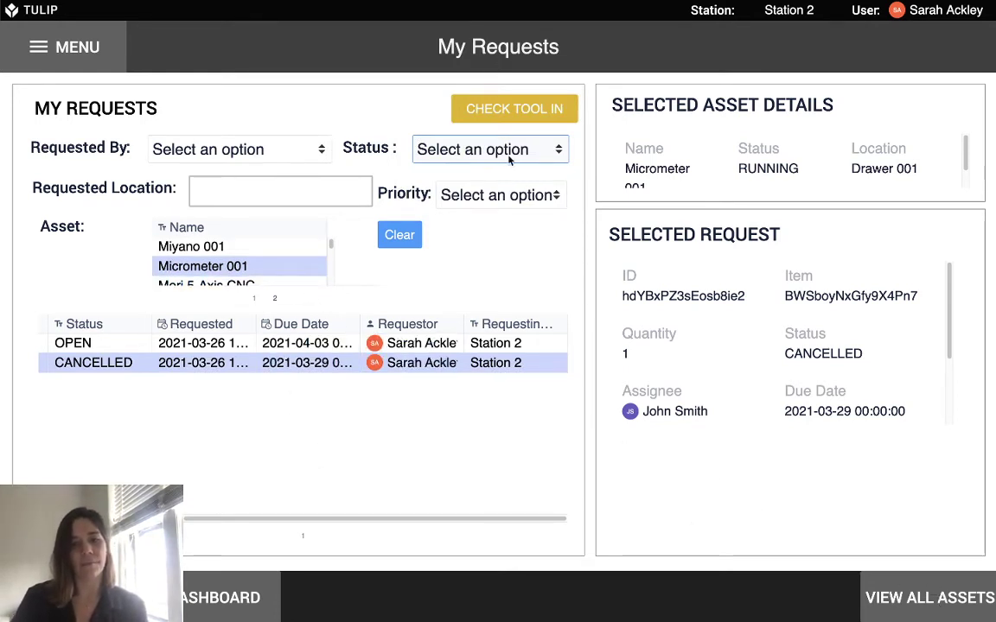
pyautogui.click(514, 200)
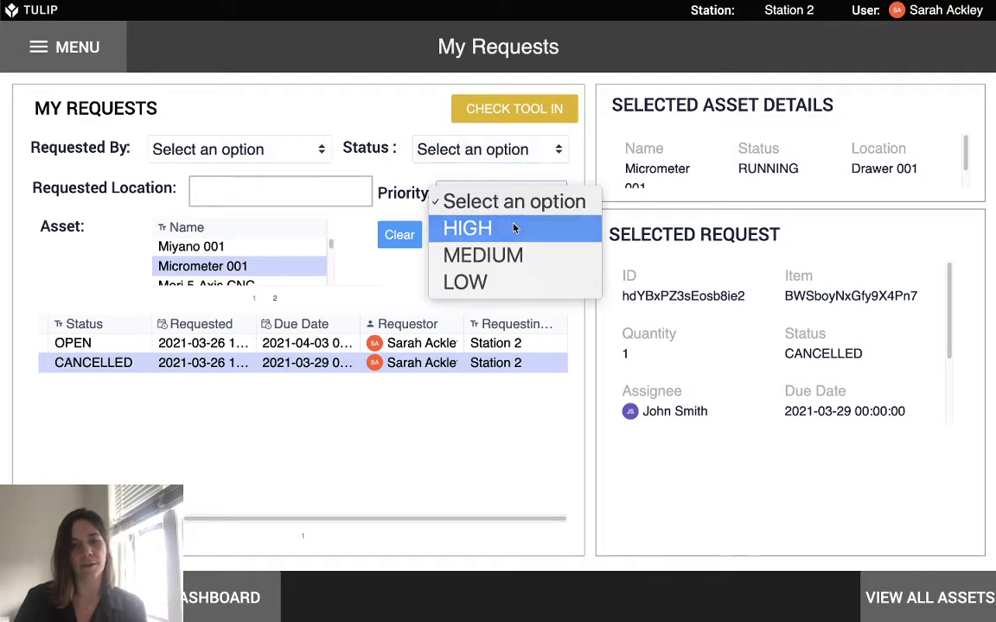
pyautogui.click(513, 226)
pyautogui.click(519, 204)
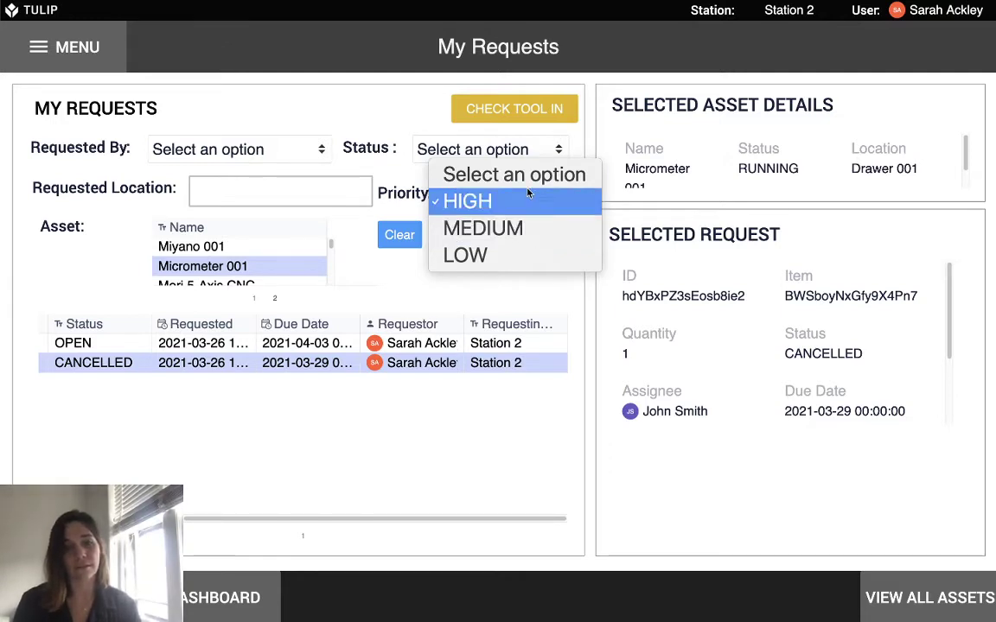
pyautogui.click(564, 299)
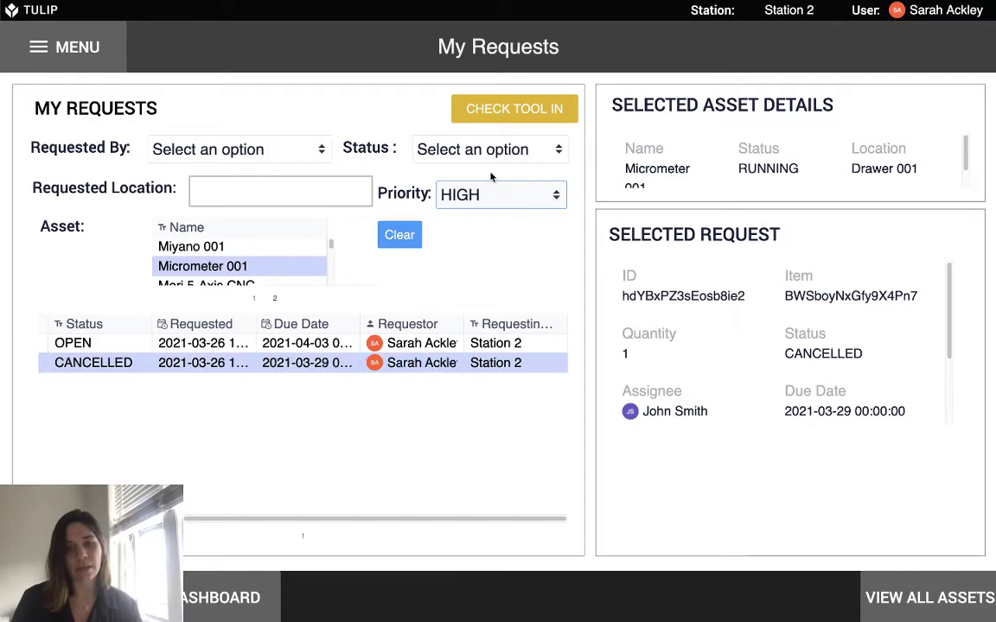
# Filter the high-priority Micrometer 001 requests by OPEN status and select the request due 2021-04-03.
pyautogui.click(478, 149)
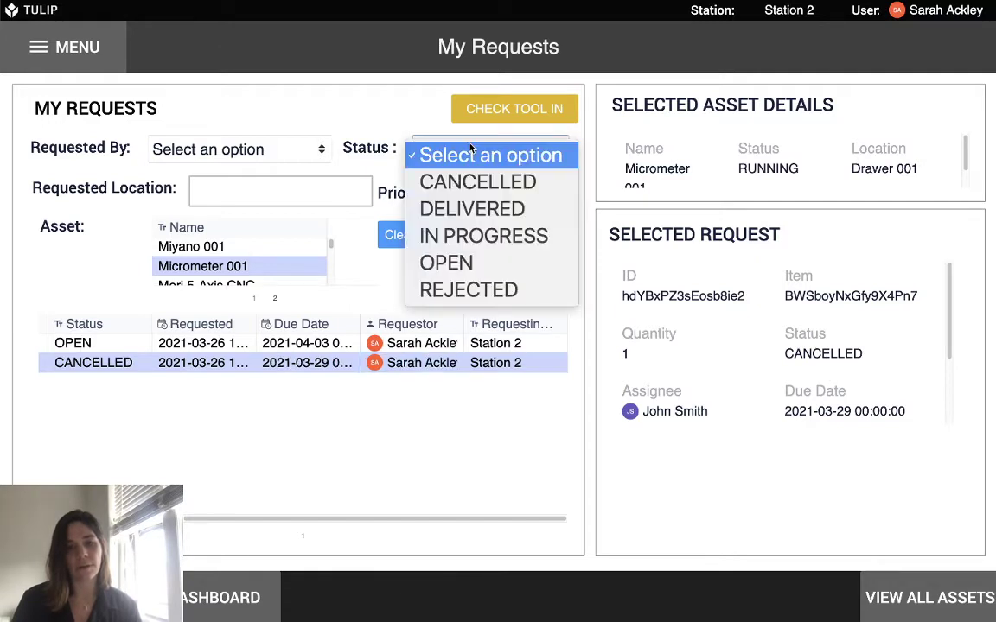
pyautogui.click(467, 266)
pyautogui.click(312, 346)
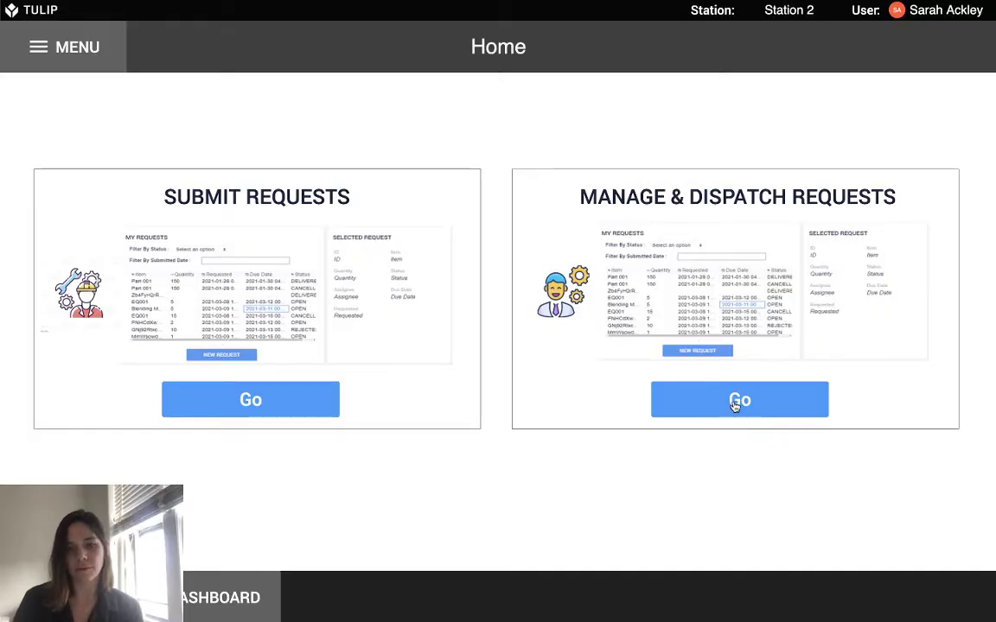
# Reopen the Manage & Dispatch Requests area from the home page.
pyautogui.click(738, 401)
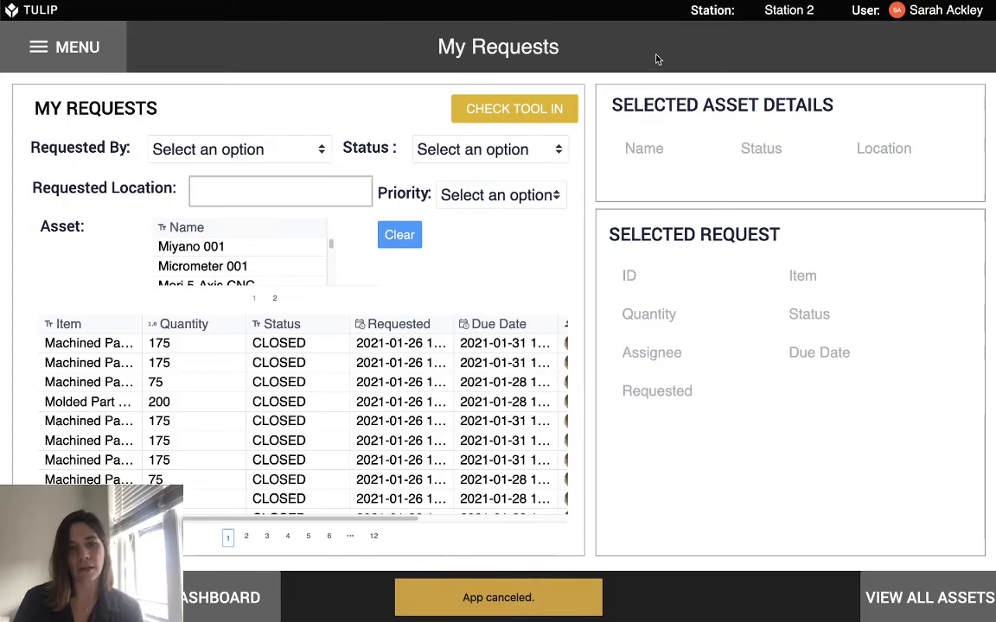
# Check in the Micrometer 001 asset.
pyautogui.click(511, 111)
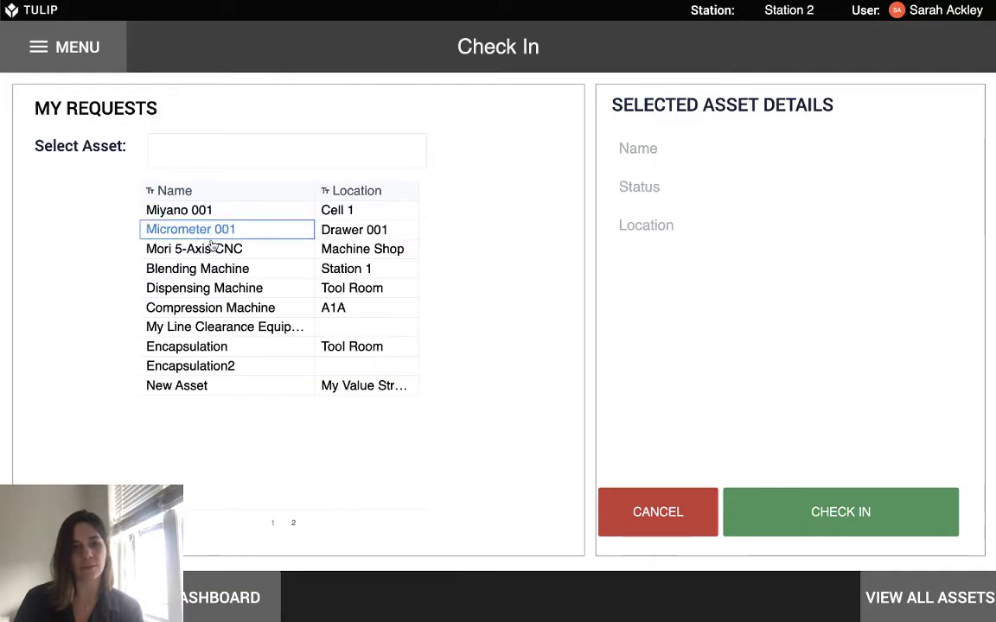
pyautogui.click(211, 230)
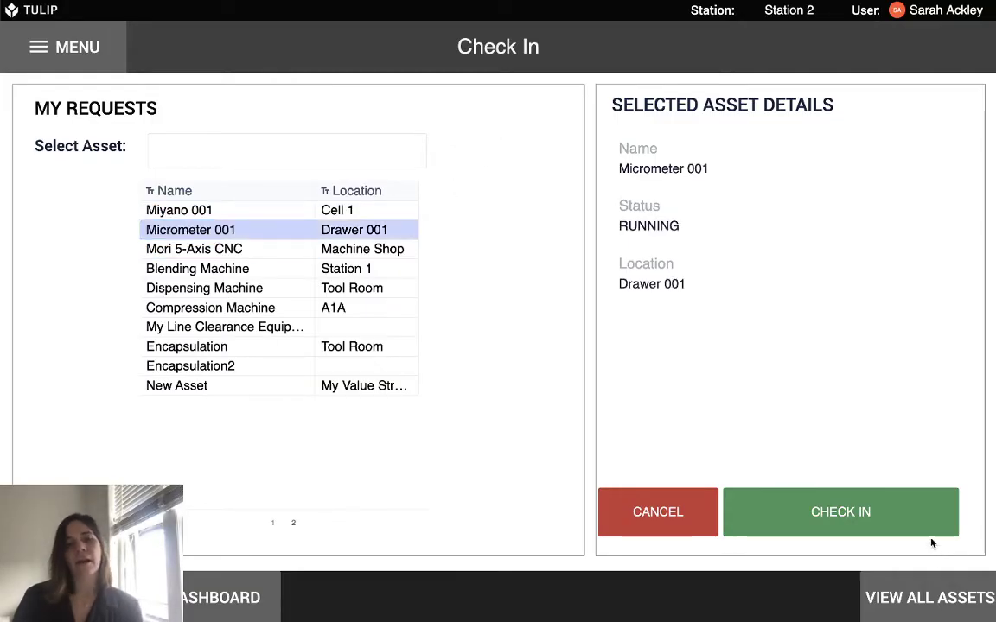
pyautogui.click(903, 519)
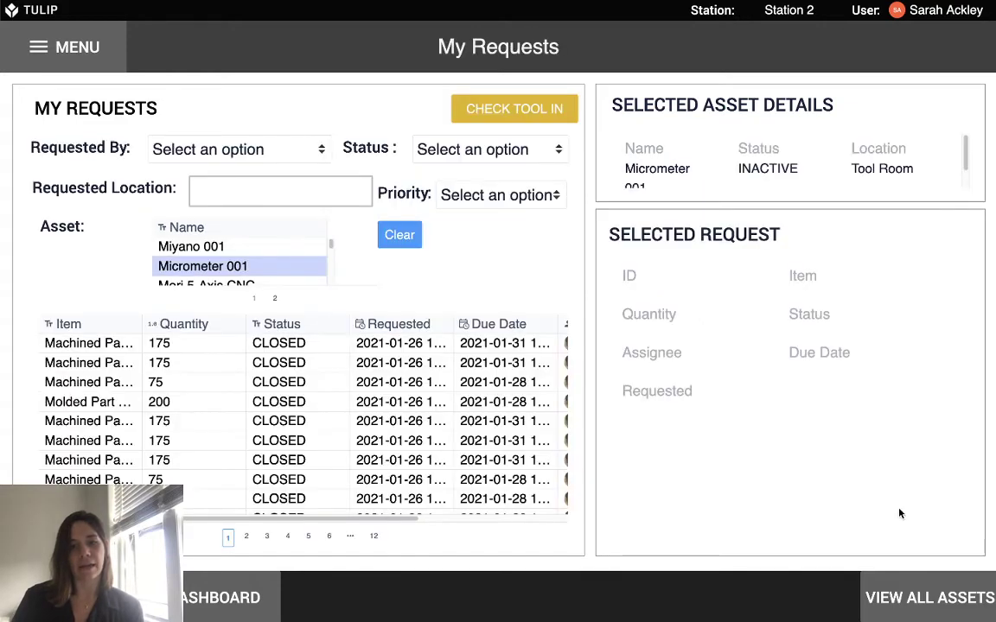
# Filter the requests by OPEN status, open the one due 2021-03-27 and view past requests for its asset.
pyautogui.click(467, 149)
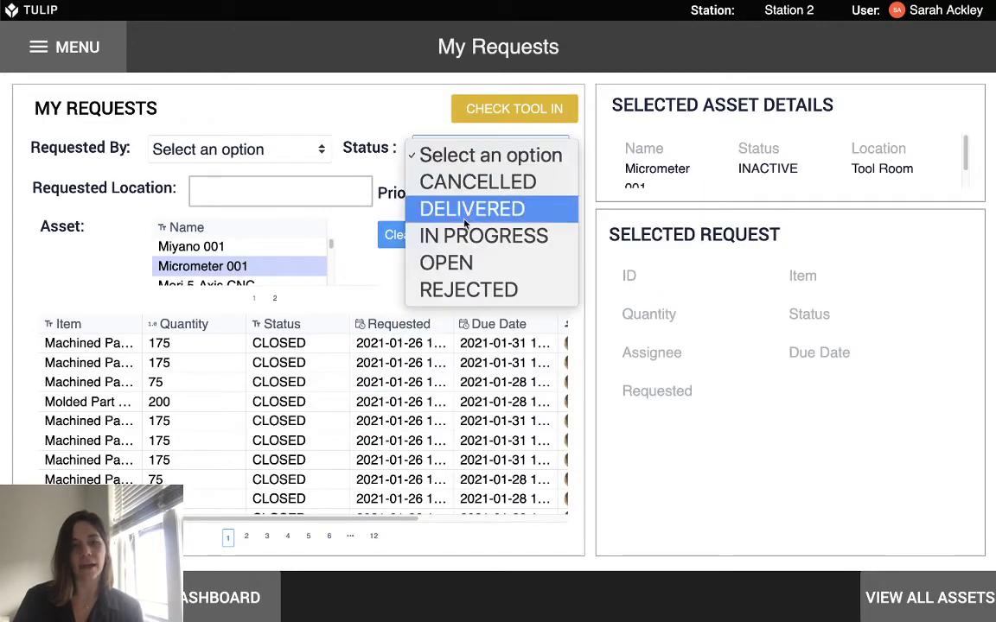
pyautogui.click(459, 269)
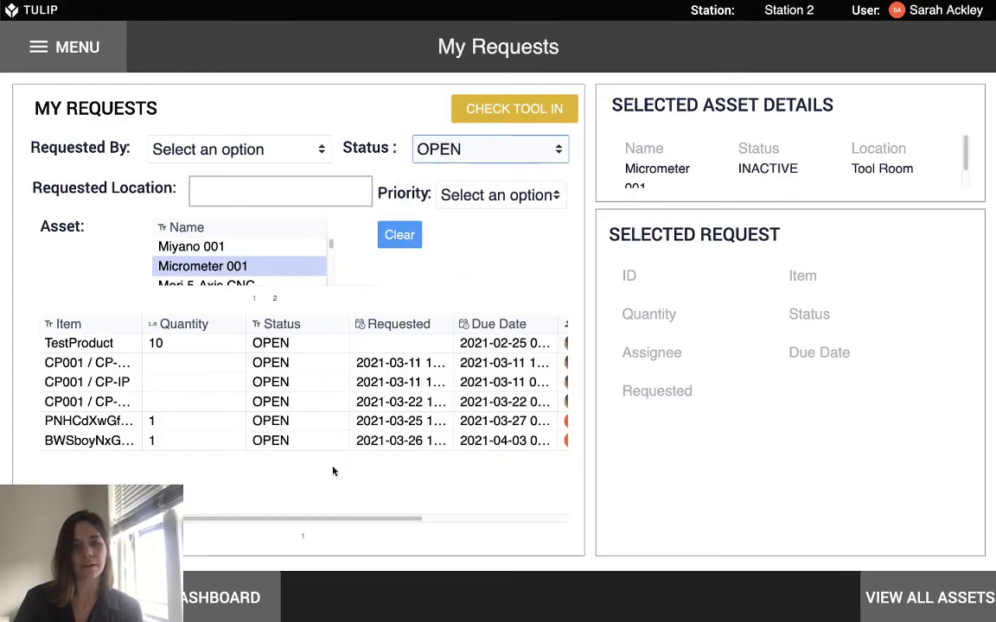
pyautogui.moveTo(334, 522); pyautogui.dragTo(521, 522)
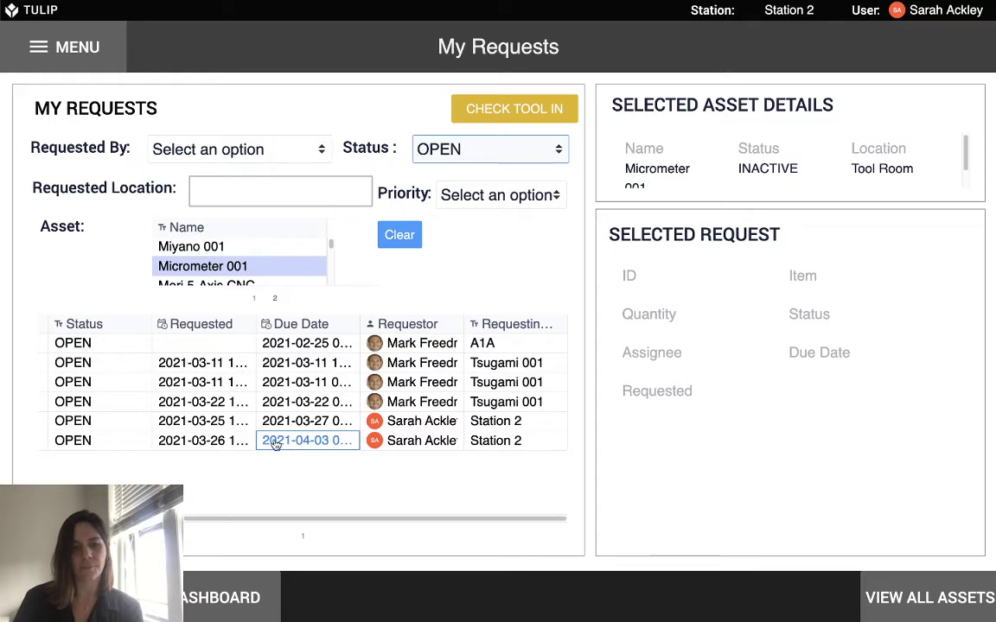
pyautogui.click(215, 427)
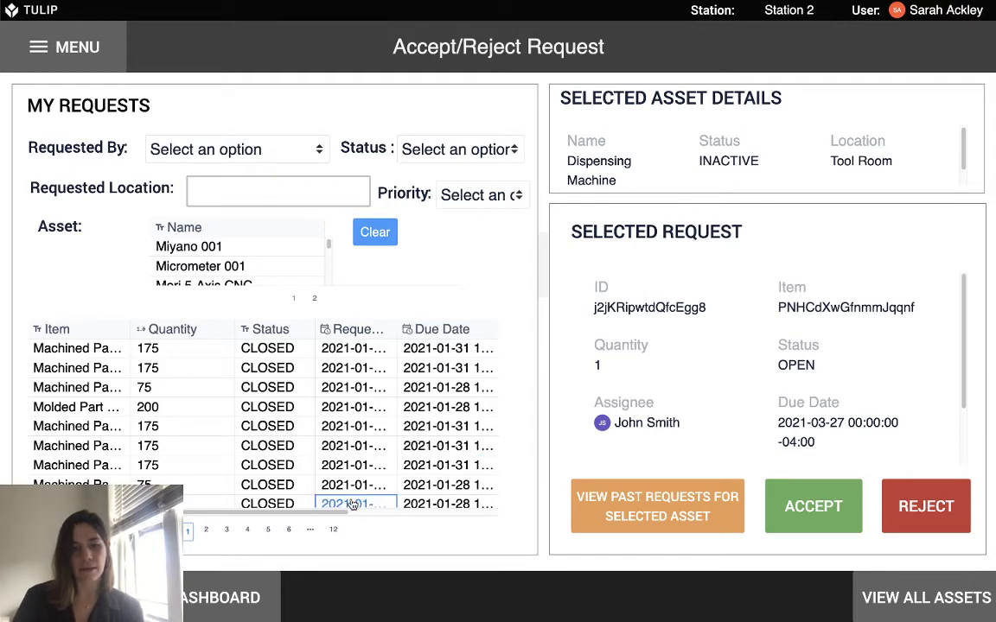
pyautogui.moveTo(331, 515); pyautogui.dragTo(337, 436)
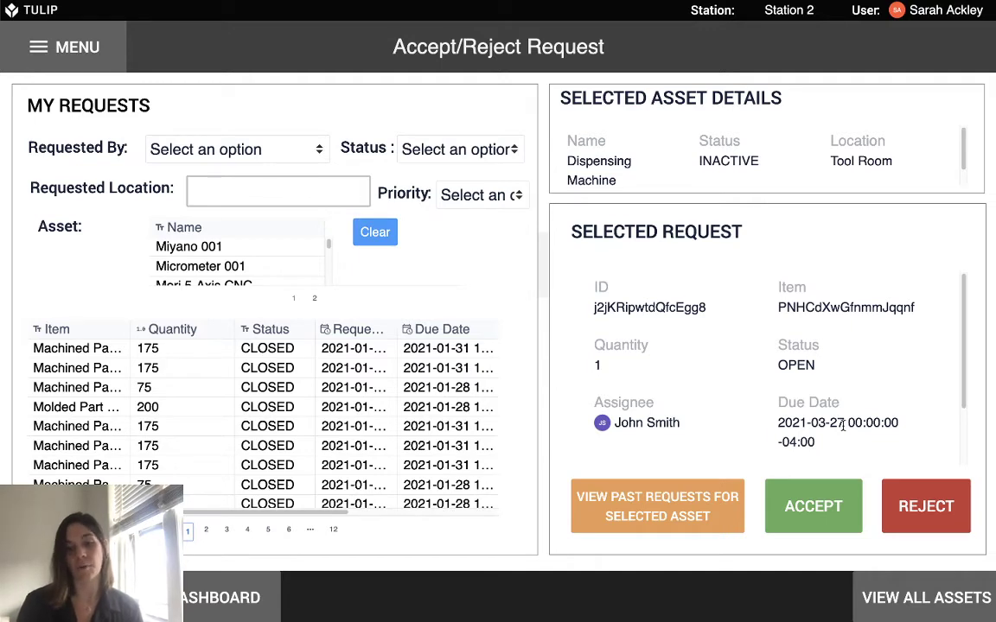
pyautogui.click(681, 514)
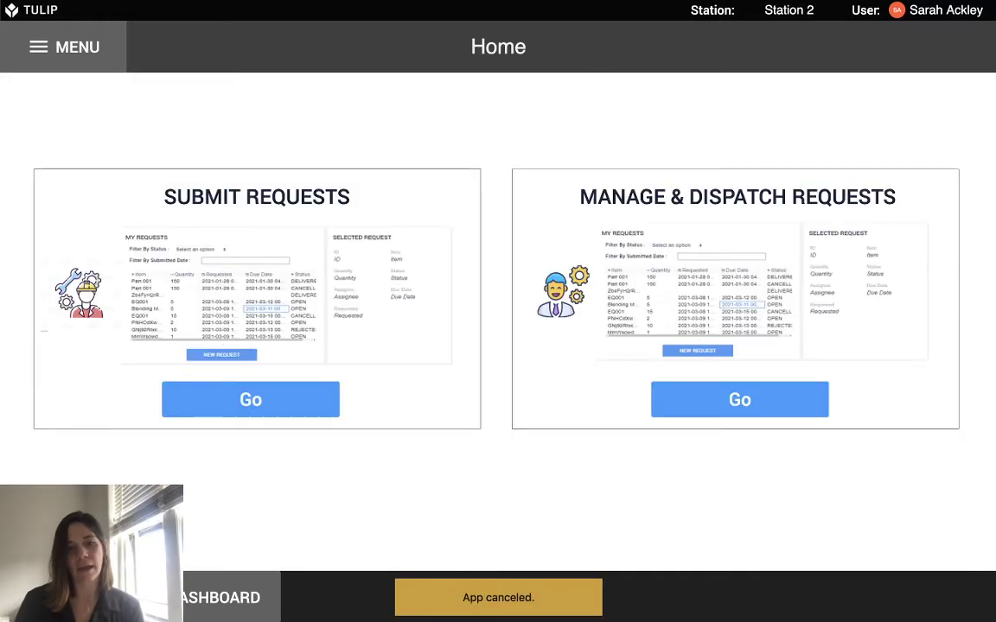
# Return to Manage & Dispatch Requests, filter by OPEN status and accept the Micrometer 001 request due 2021-04-03.
pyautogui.click(772, 402)
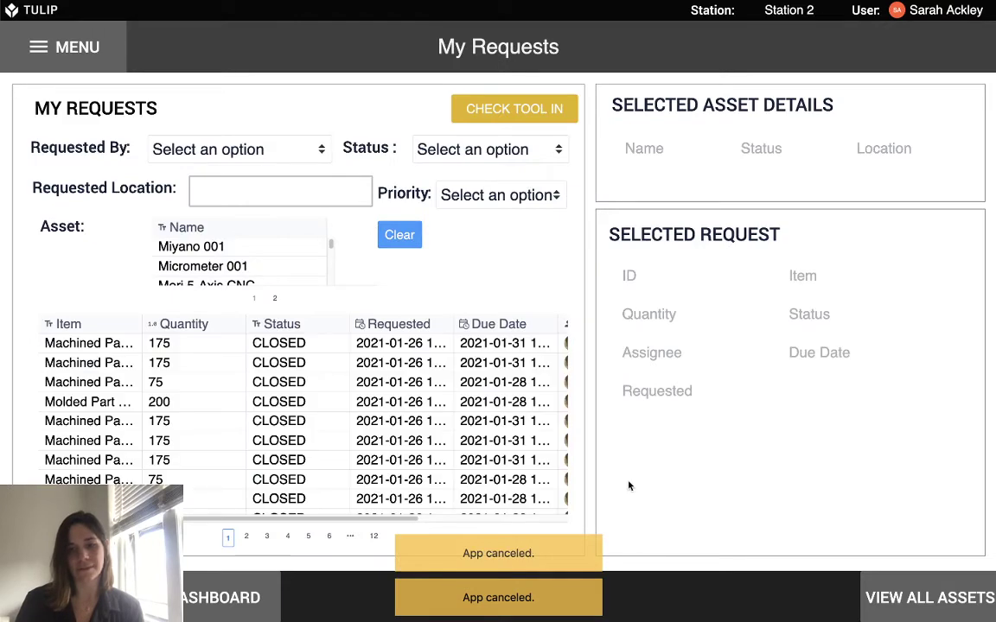
pyautogui.moveTo(309, 518); pyautogui.dragTo(531, 523)
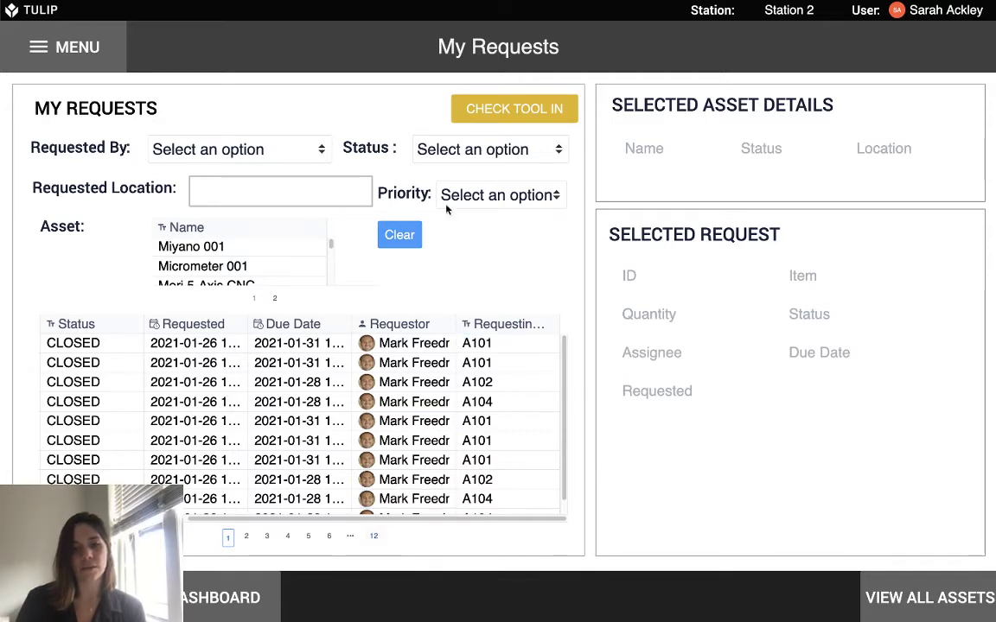
pyautogui.click(444, 152)
pyautogui.click(438, 266)
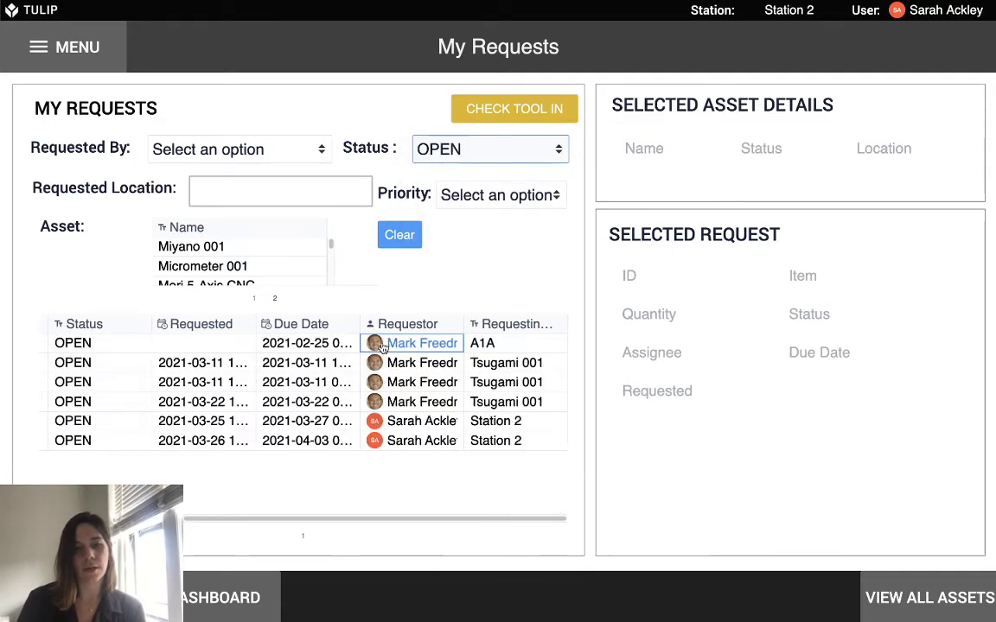
pyautogui.click(239, 446)
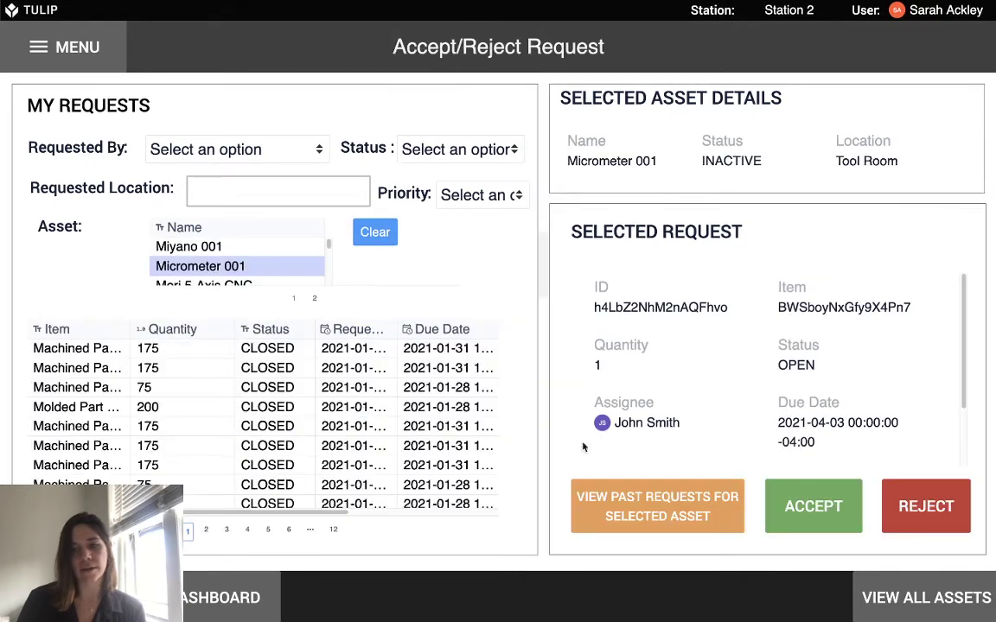
pyautogui.click(818, 506)
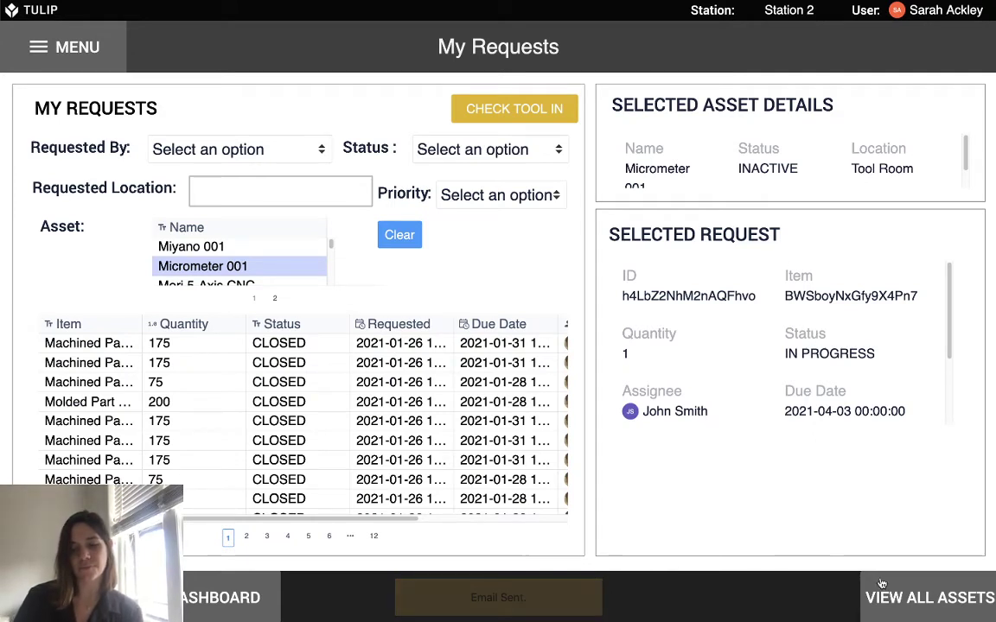
# Open the list of all assets and look through several entries, including the Mori 5-Axis CNC, Blending Machine and Compression Machine.
pyautogui.click(931, 603)
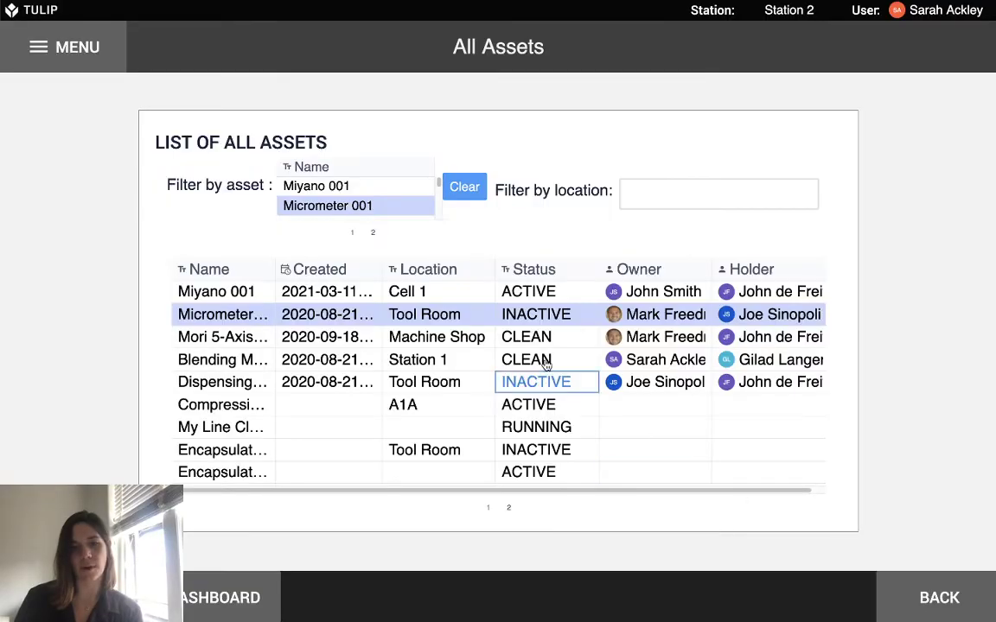
pyautogui.click(225, 338)
pyautogui.click(226, 359)
pyautogui.click(234, 402)
pyautogui.scroll(-1, 247, 427)
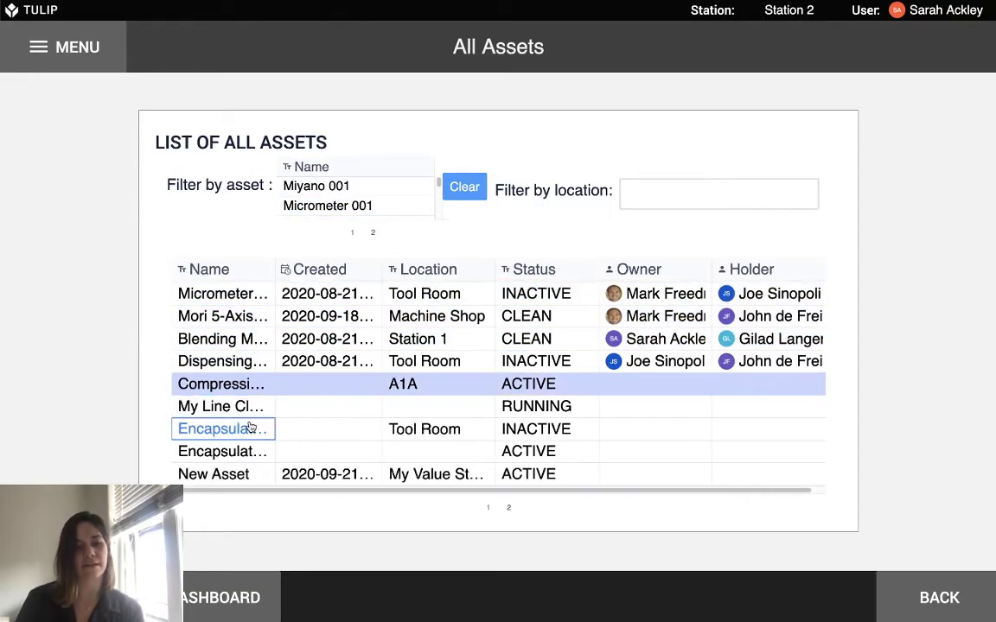
pyautogui.scroll(1, 249, 427)
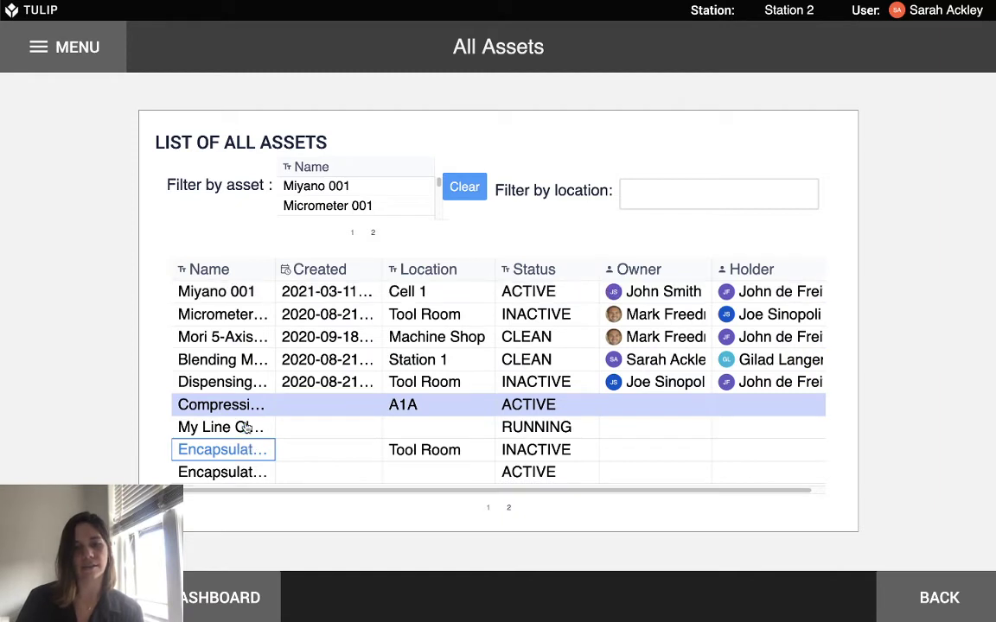
# Filter the asset list by Micrometer 001, clear that filter and filter by the location Tool Room instead.
pyautogui.click(303, 192)
pyautogui.click(303, 206)
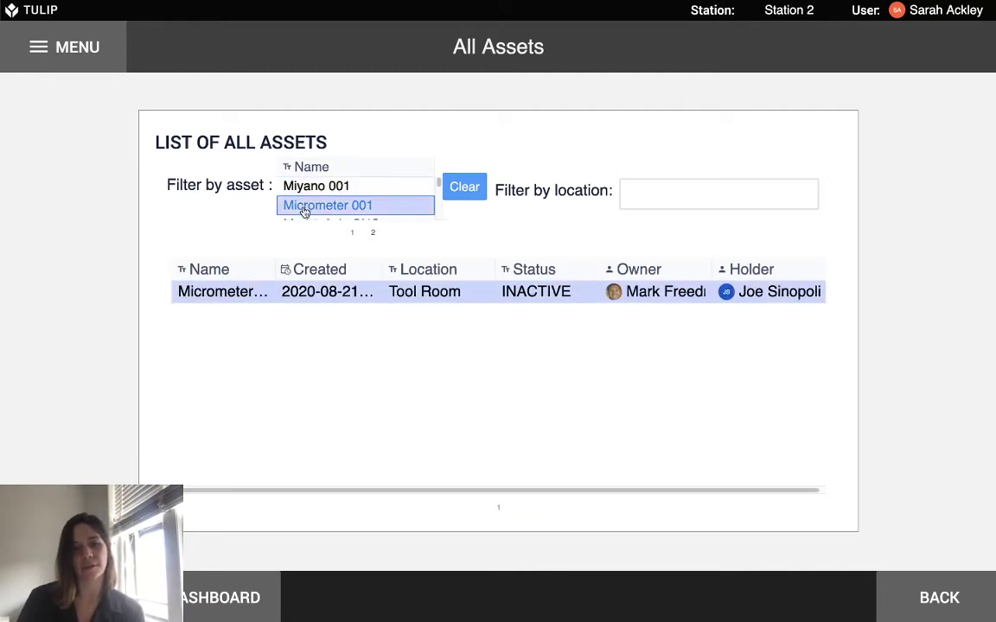
pyautogui.click(463, 188)
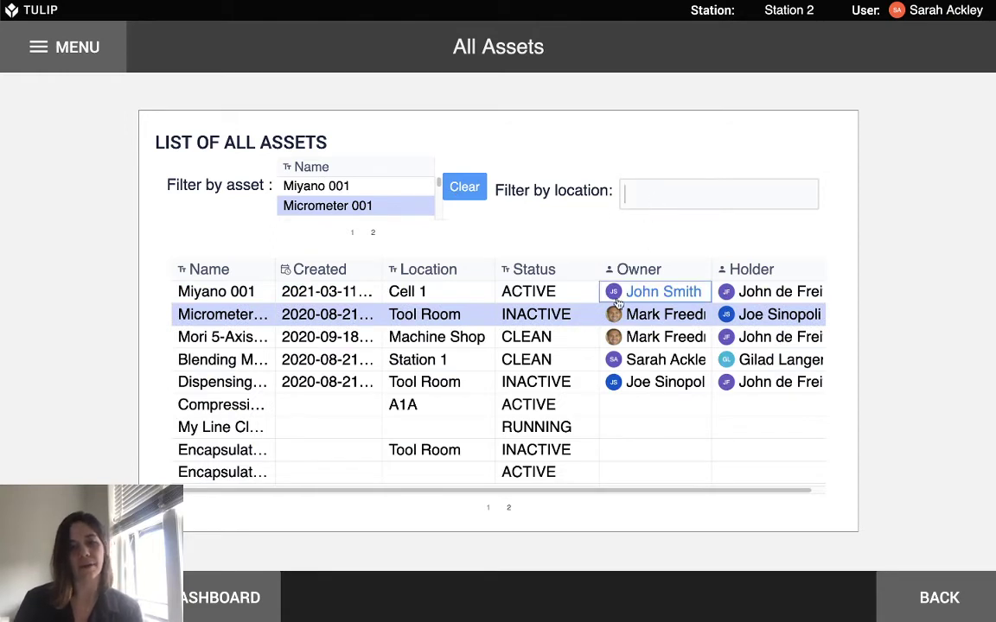
pyautogui.write('Tool Room')
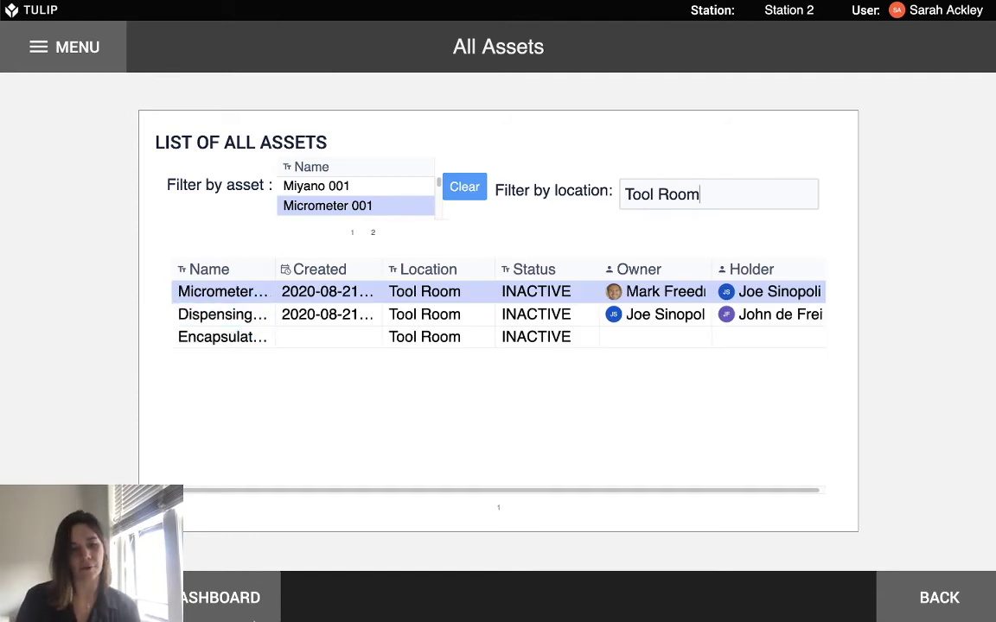
# Open the dashboard and review the request and asset metrics and the list of open requests.
pyautogui.click(215, 600)
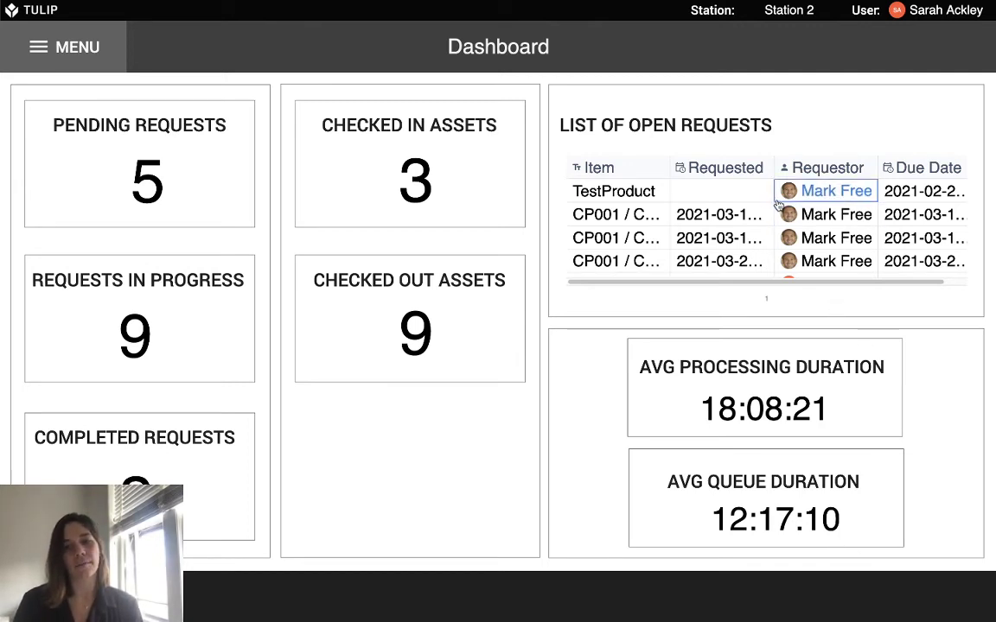
pyautogui.scroll(-1, 734, 225)
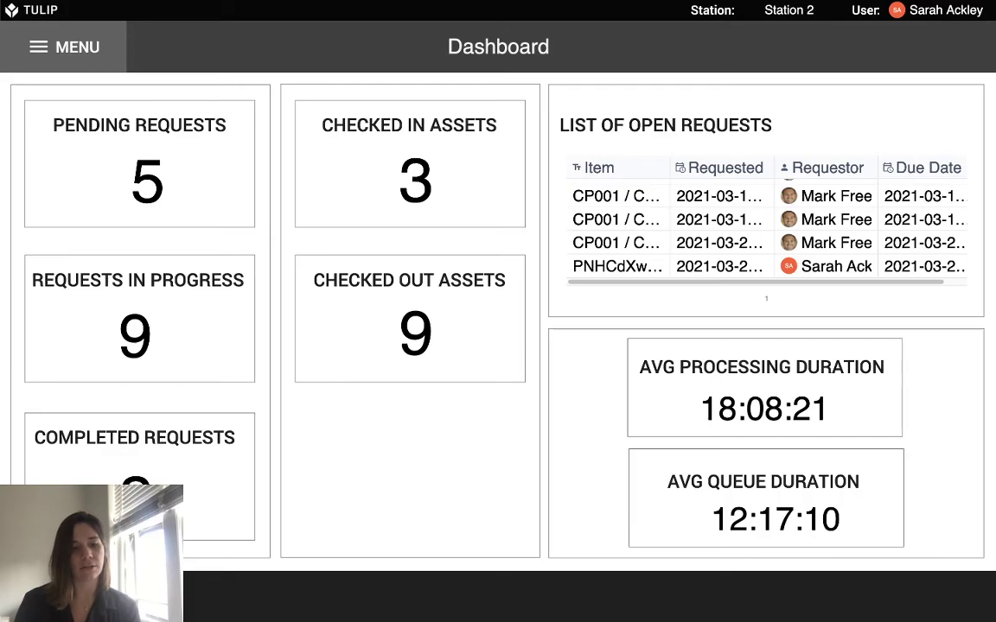
# Return to Manage & Dispatch Requests, filter by OPEN status and reject the Dispensing Machine request due 2021-03-27.
pyautogui.click(78, 597)
pyautogui.click(750, 402)
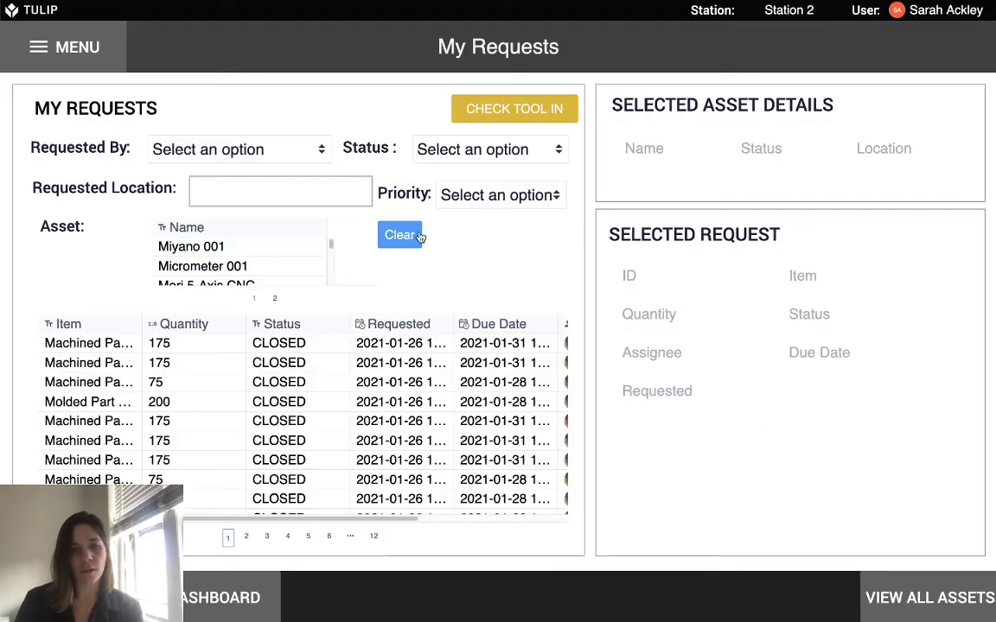
pyautogui.click(490, 154)
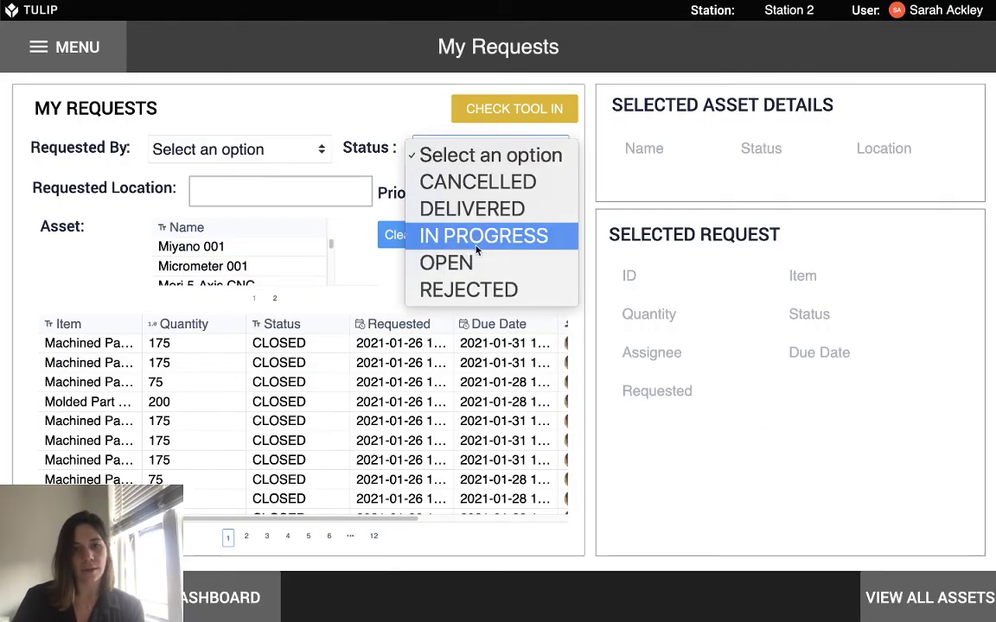
pyautogui.click(373, 346)
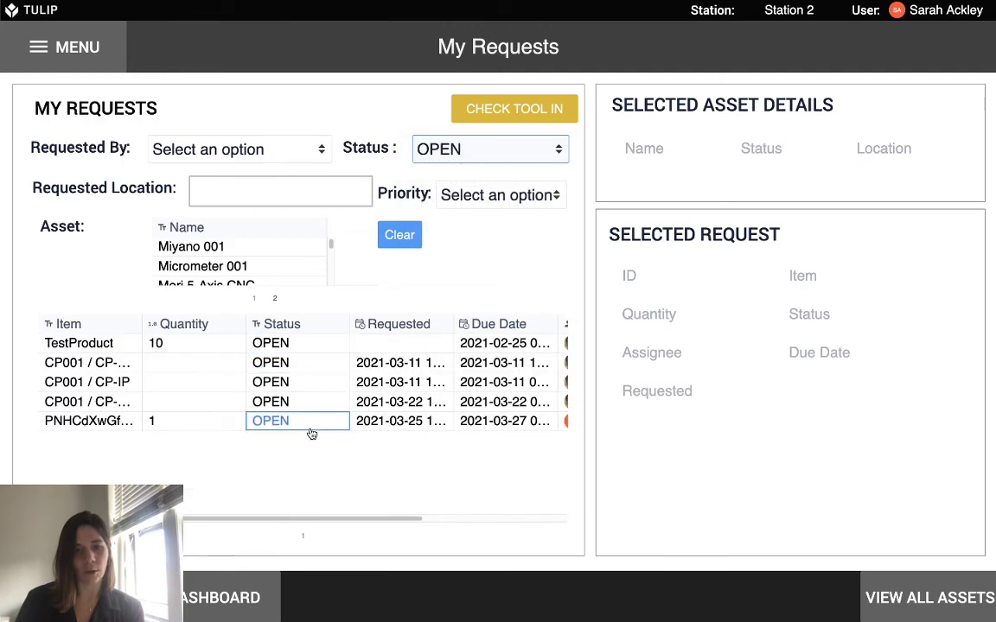
pyautogui.click(309, 426)
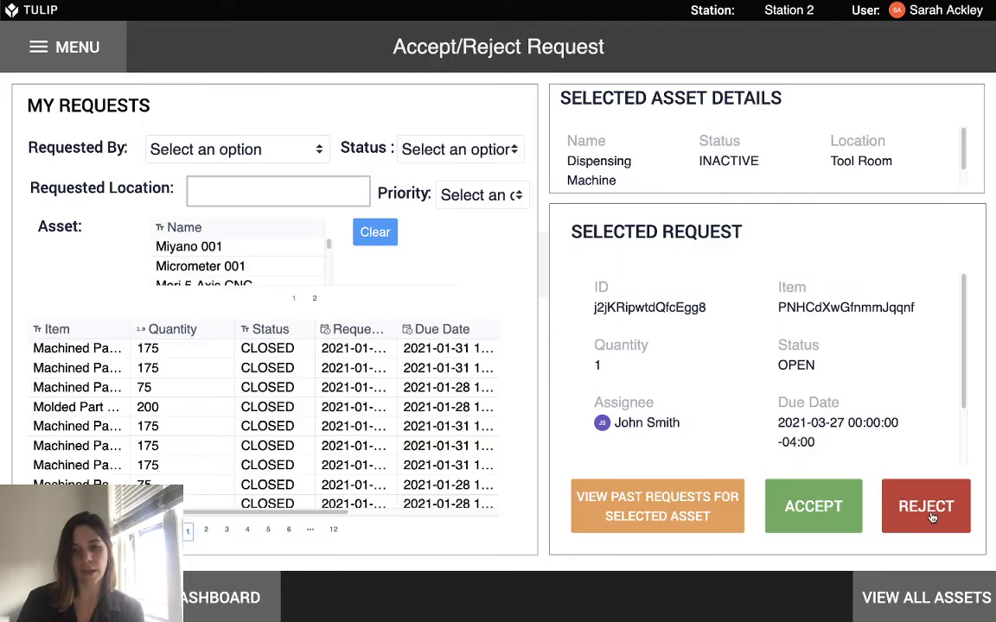
pyautogui.click(945, 517)
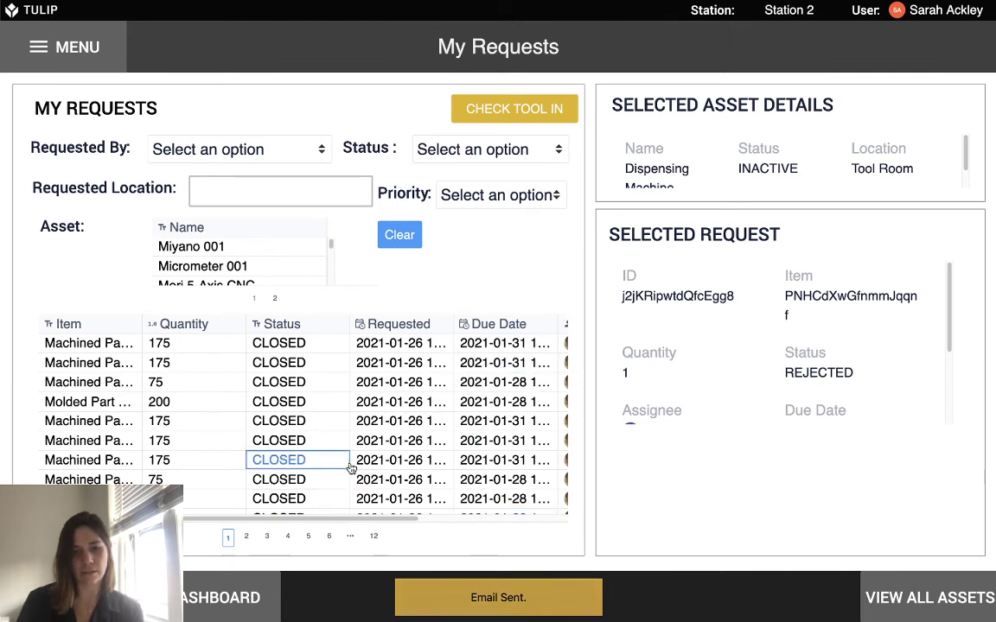
# Filter the requests by OPEN status and open the CP001 / CP-IP request for acceptance or rejection.
pyautogui.click(444, 149)
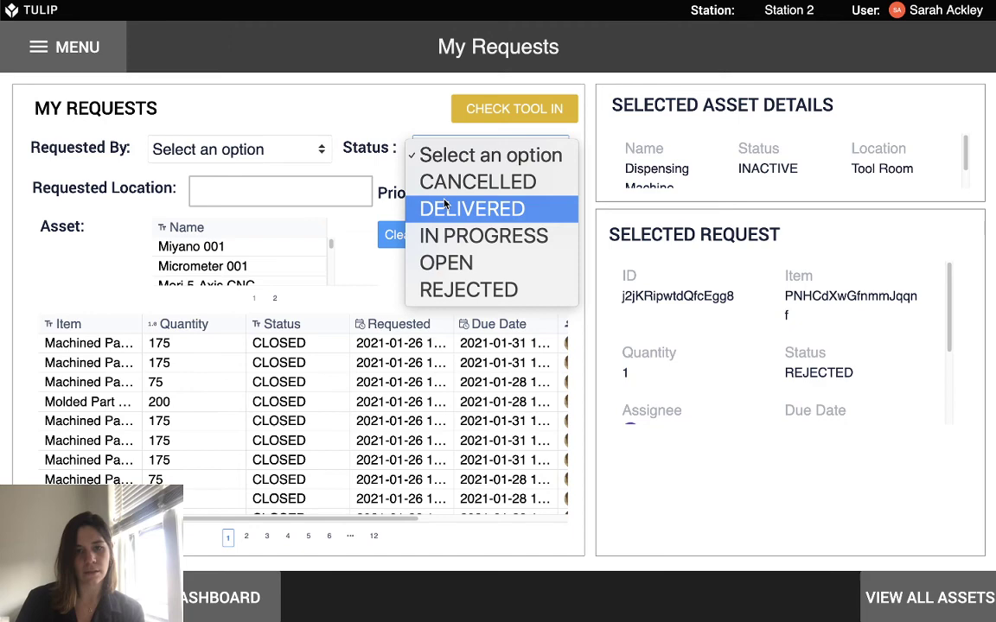
pyautogui.click(456, 262)
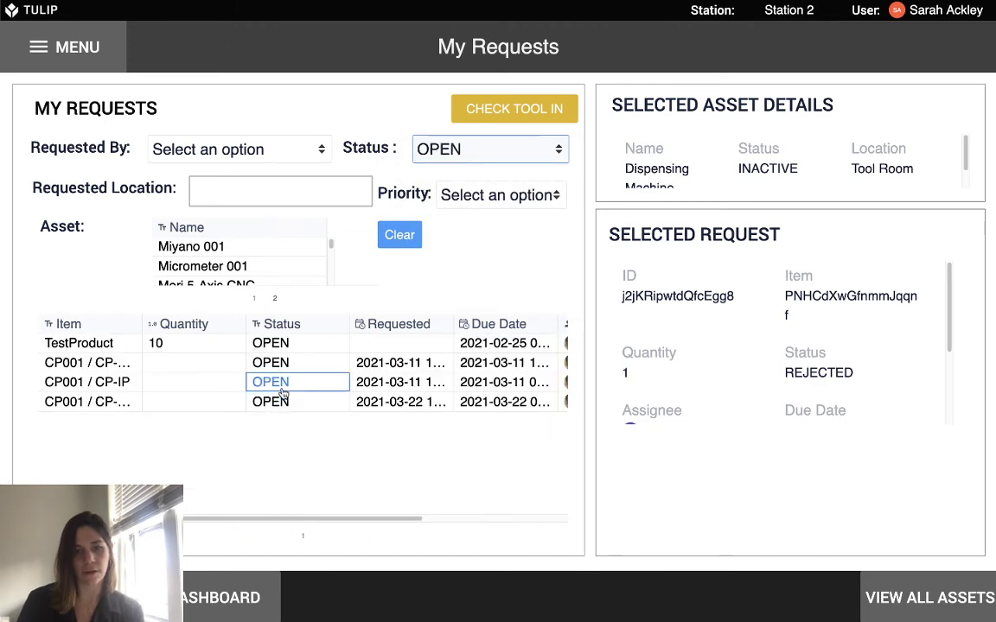
pyautogui.click(286, 383)
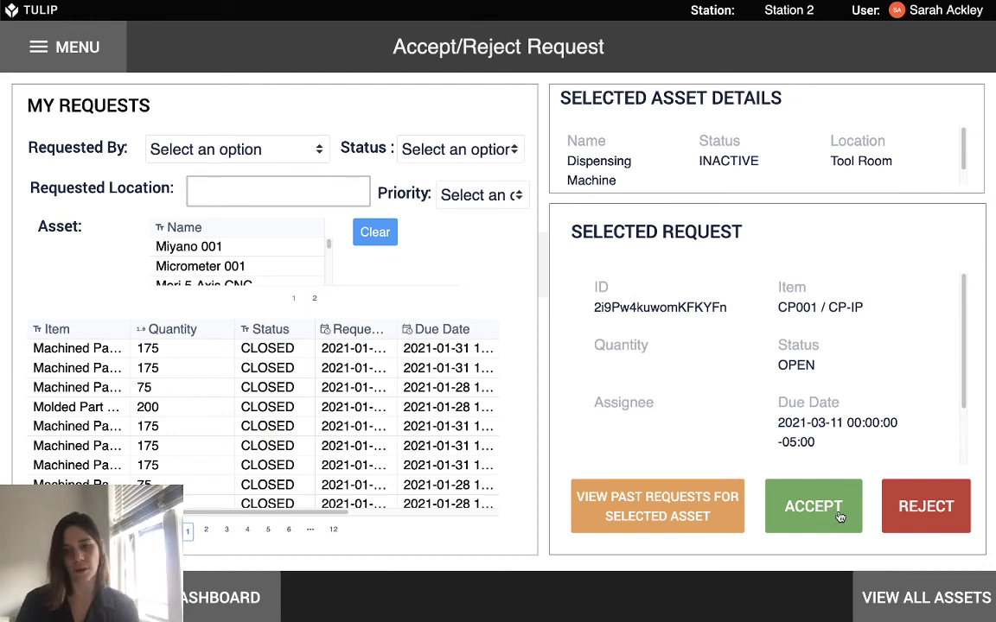
# Set the request status filter to IN PROGRESS, look through the request list and return to the dashboard.
pyautogui.click(446, 146)
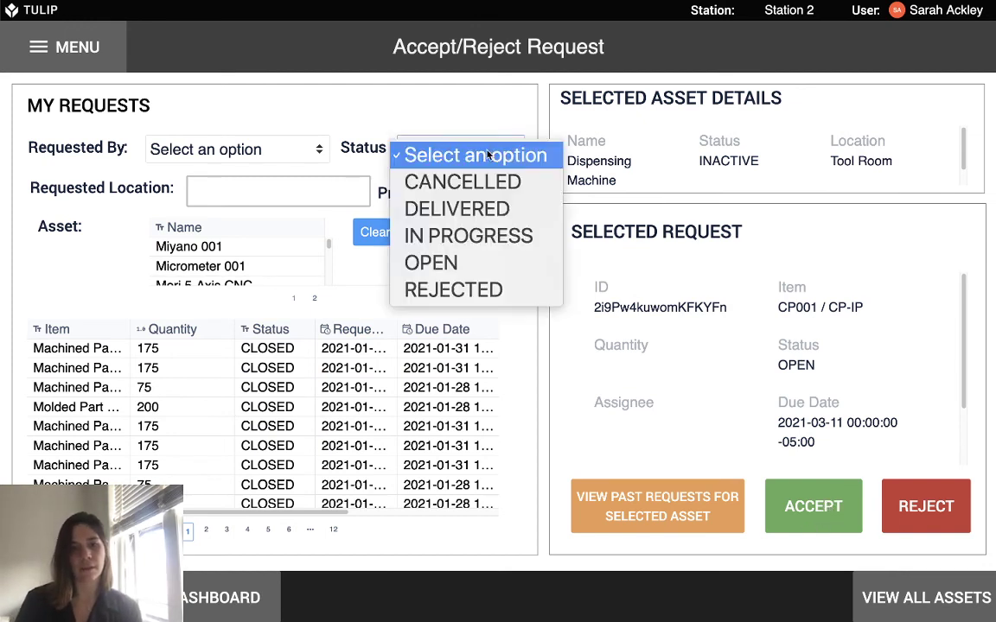
pyautogui.click(474, 236)
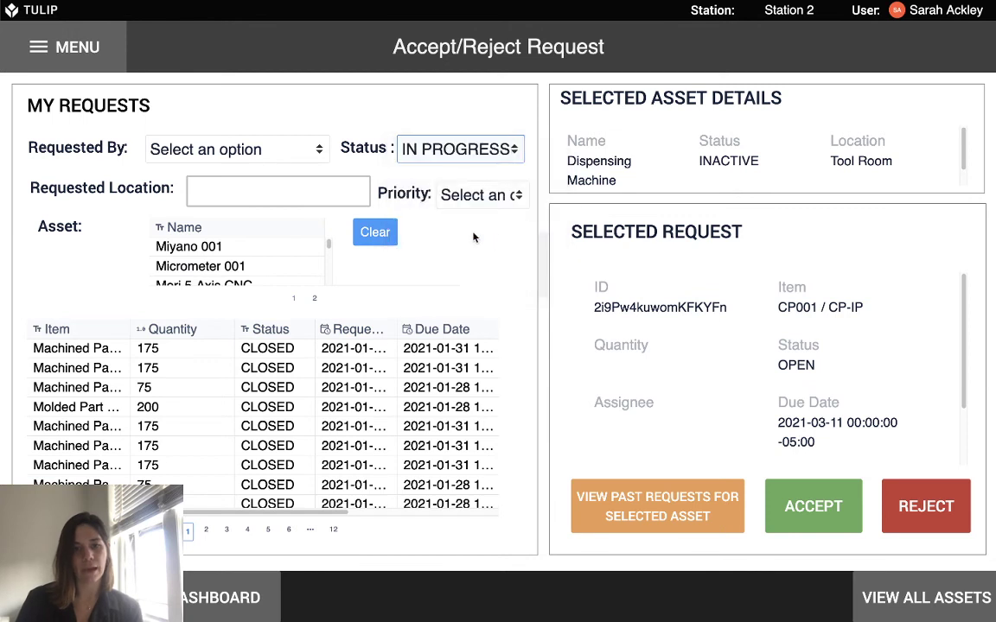
pyautogui.scroll(-1, 346, 385)
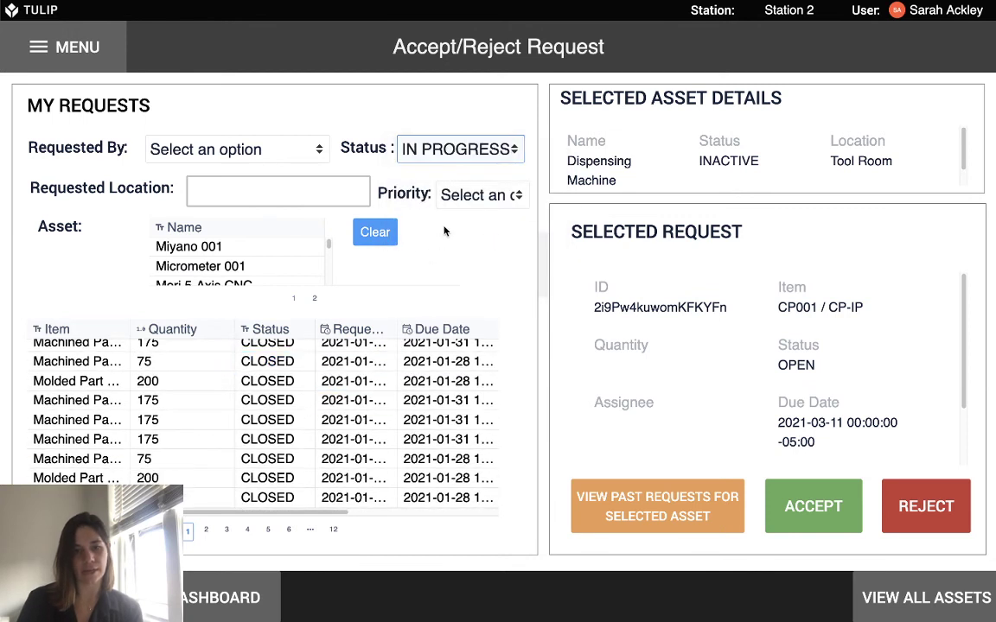
pyautogui.click(461, 264)
pyautogui.scroll(1, 381, 384)
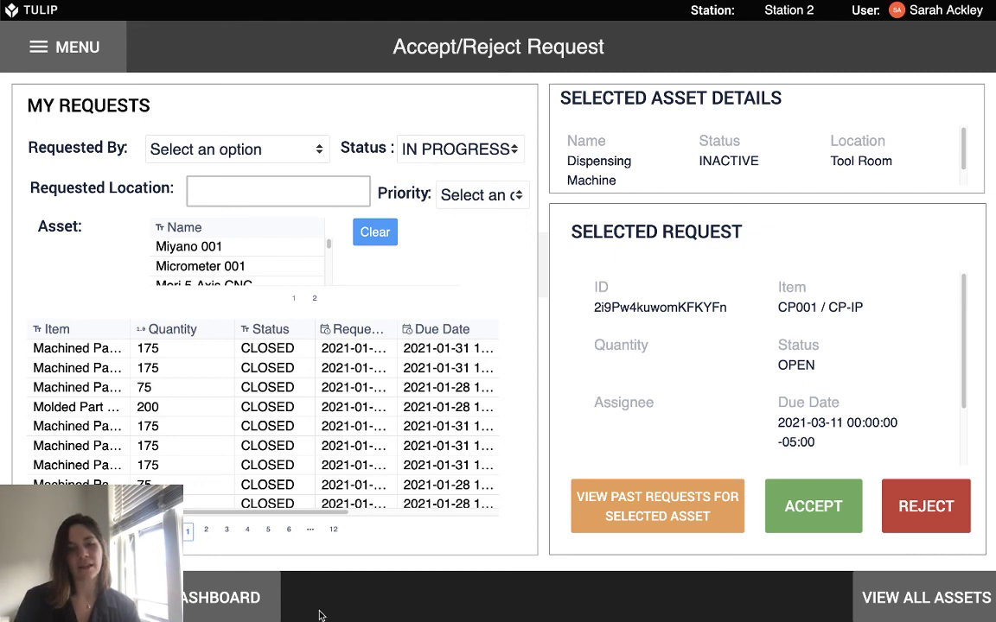
pyautogui.click(241, 614)
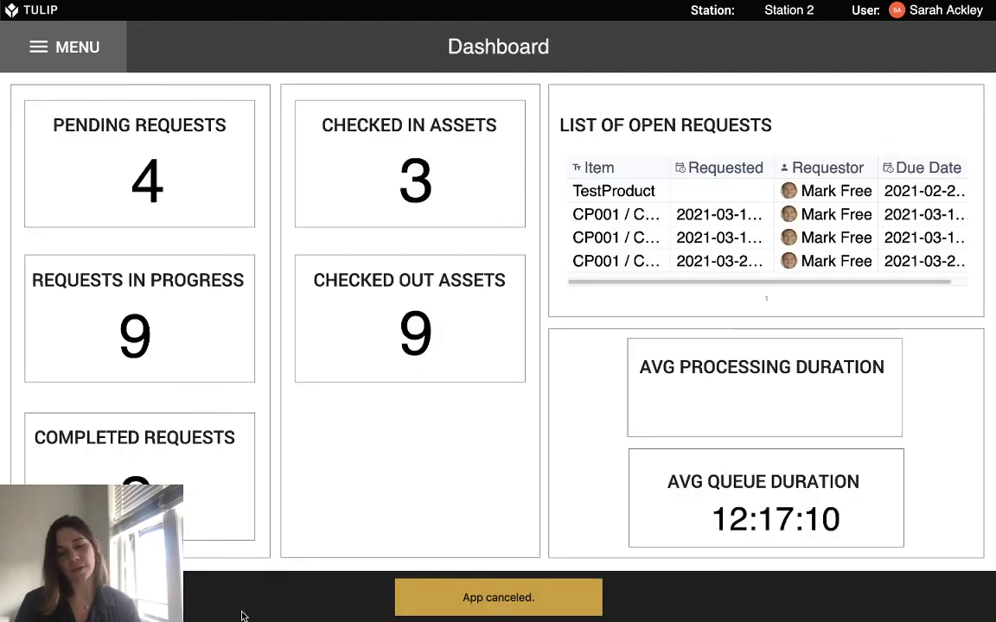